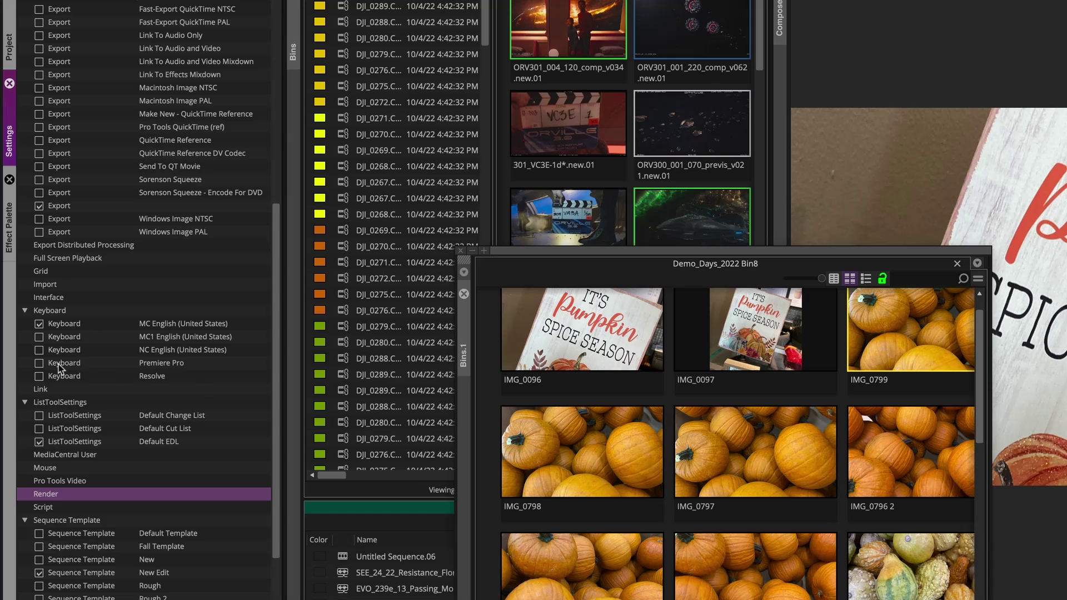
Step: Open the Premiere Pro and Resolve keyboard layouts from the settings and arrange both windows to compare their shortcut mappings
double_click(61, 364)
drag(1041, 460, 385, 282)
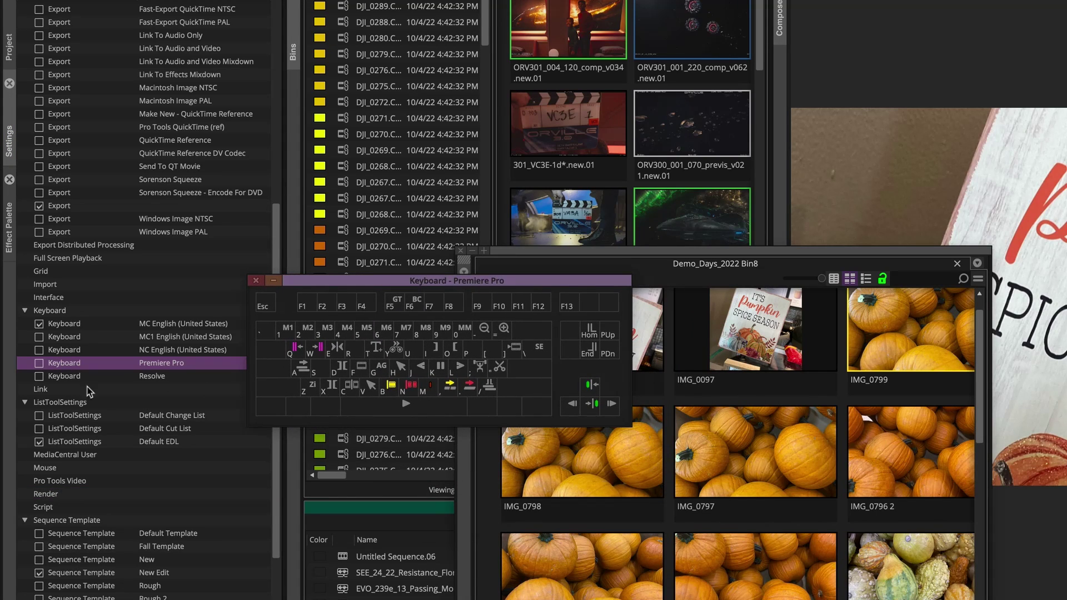
double_click(69, 377)
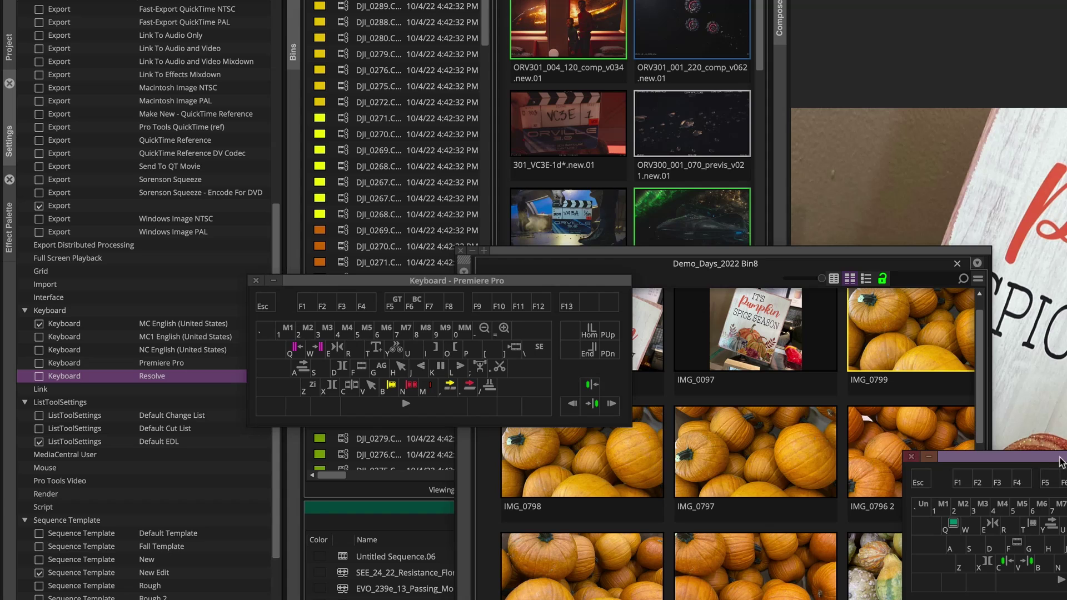
drag(1052, 464, 318, 417)
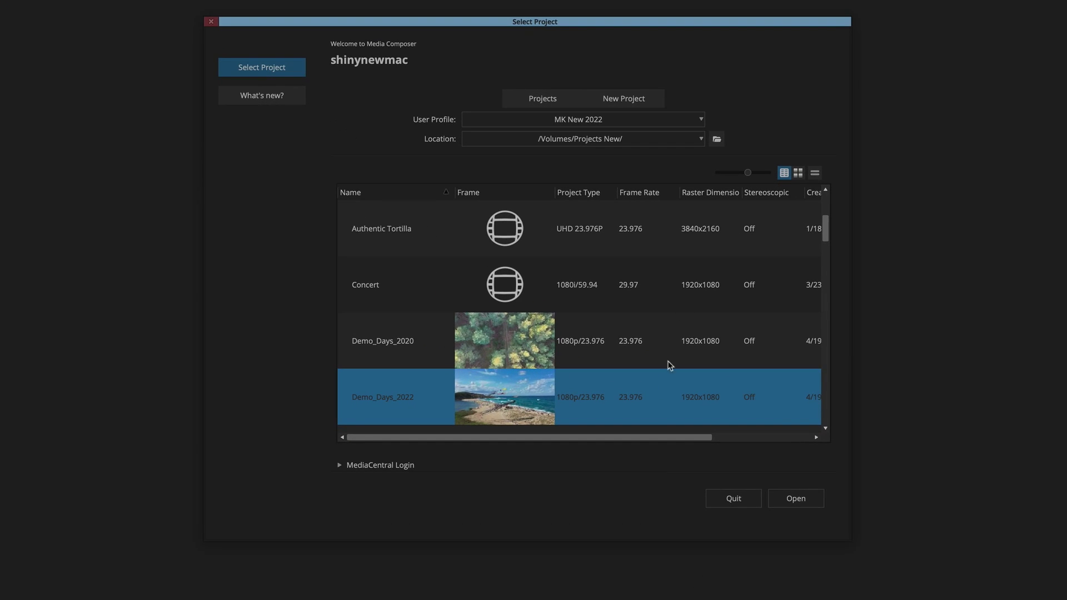
Step: Create a new project named My First Film with its format settings left on Choose for me
click(623, 103)
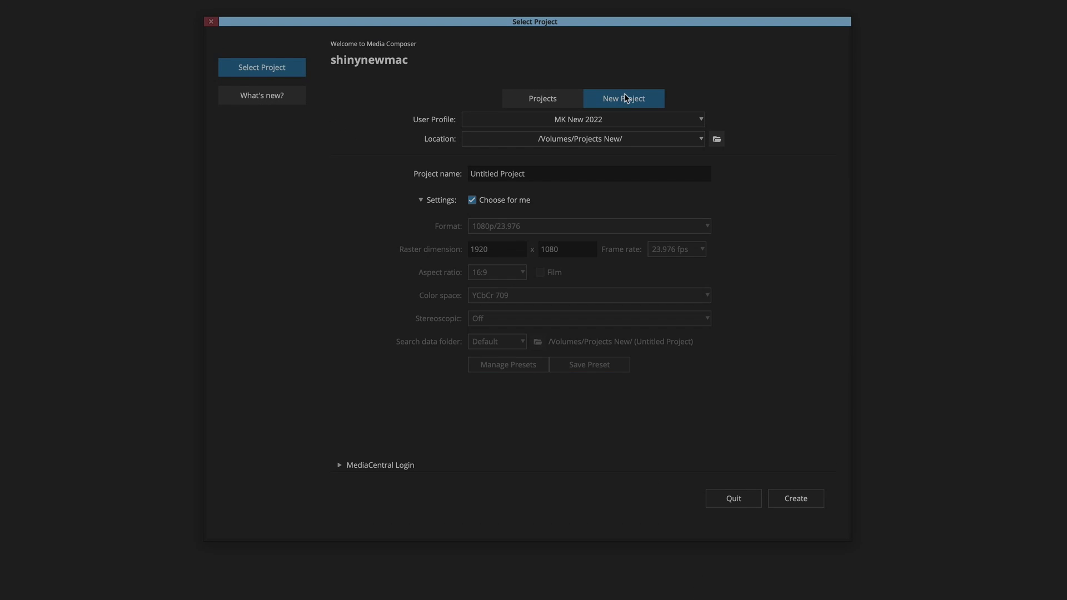
click(498, 204)
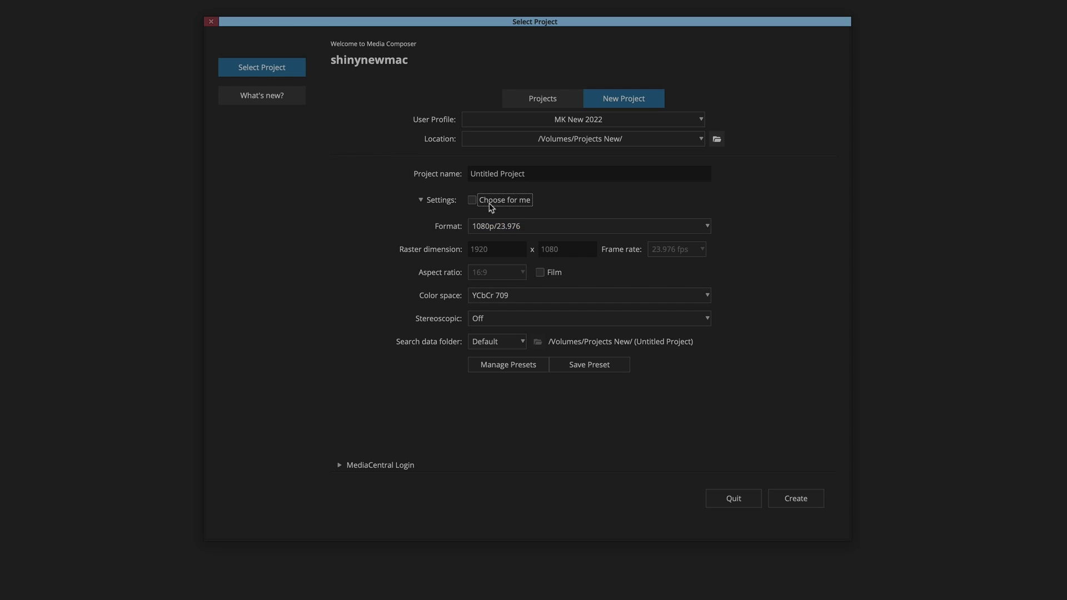
click(492, 207)
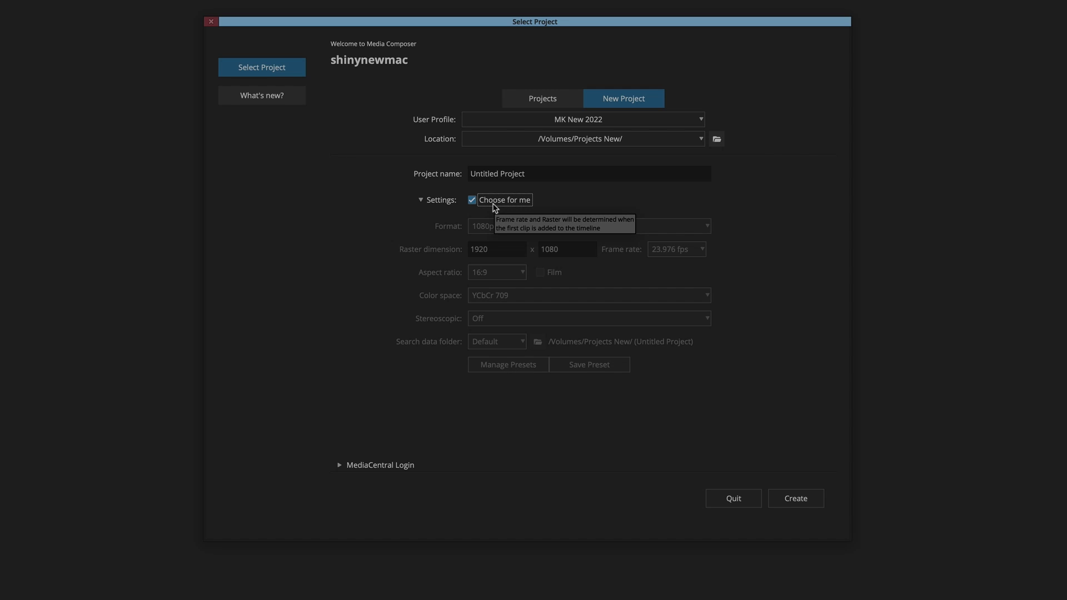
click(550, 173)
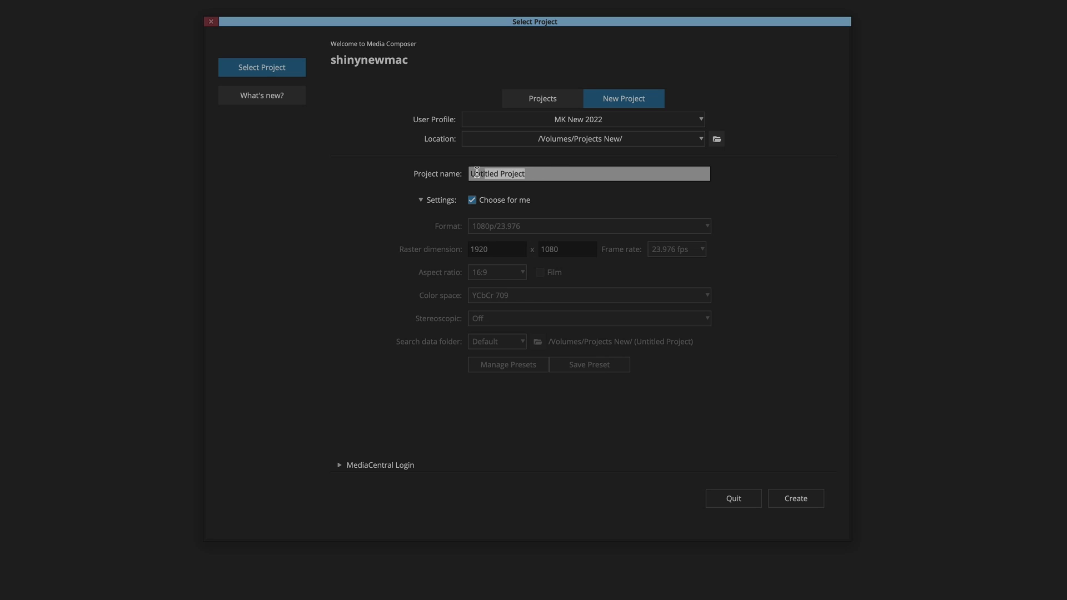
key(BackSpace)
click(786, 499)
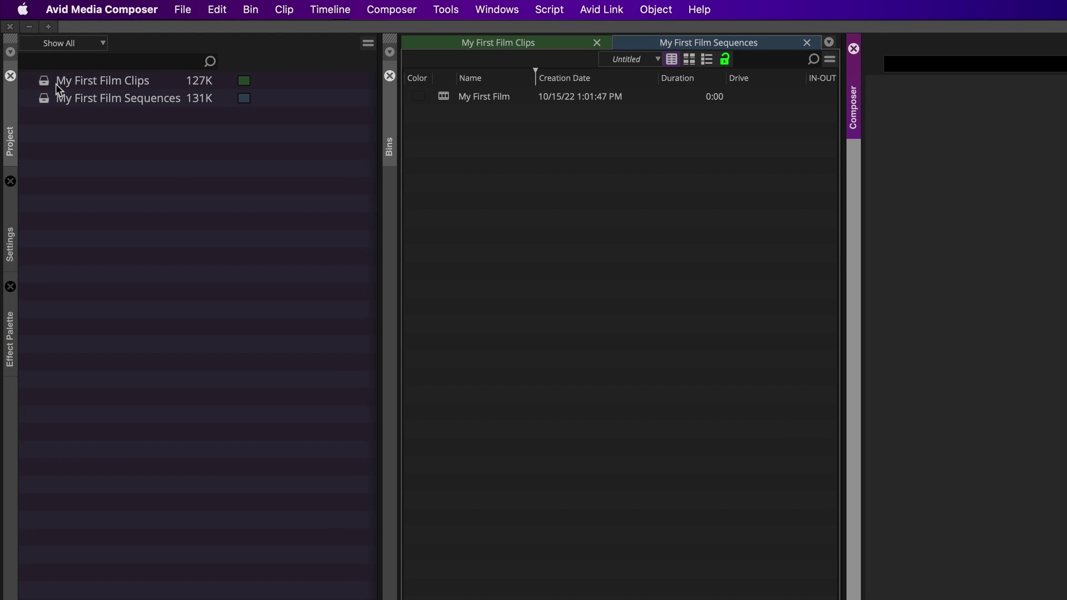
Step: Look through the contents of the My First Film Clips and My First Film Sequences bins, finishing on the clips bin
click(543, 42)
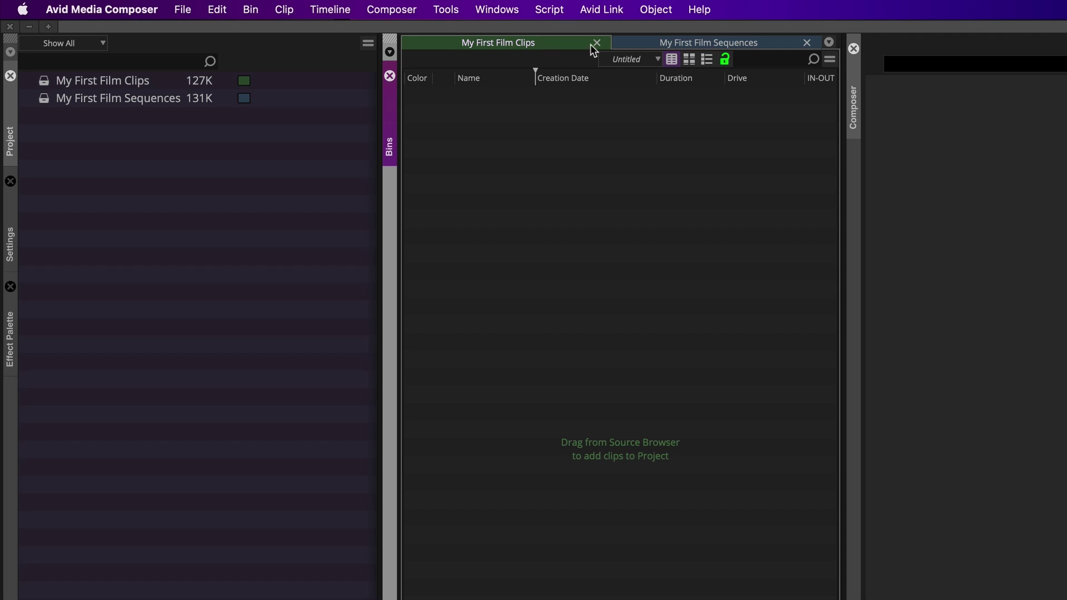
click(722, 42)
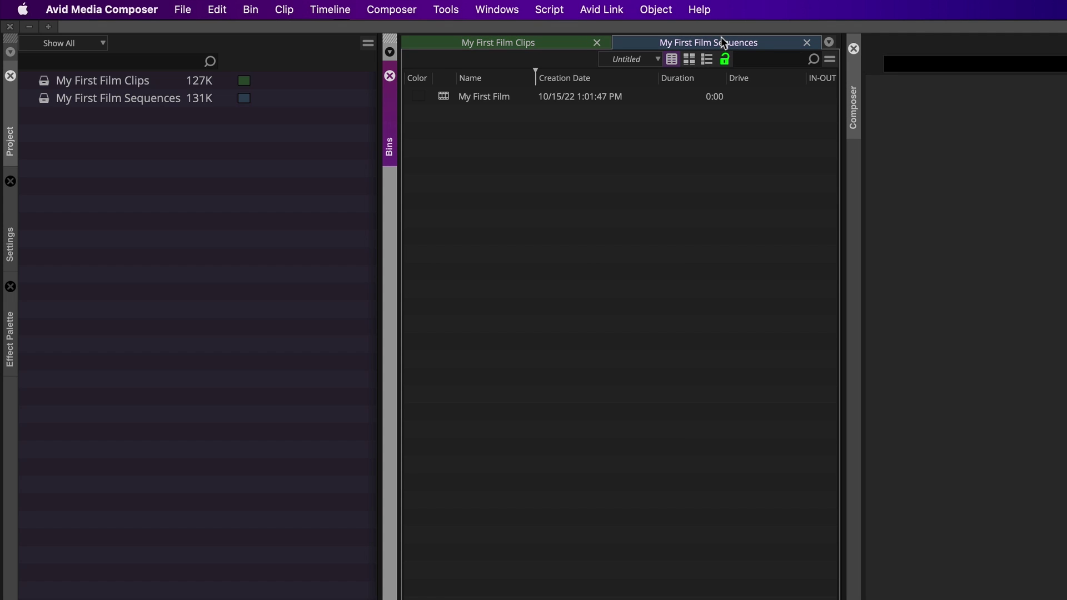
click(538, 42)
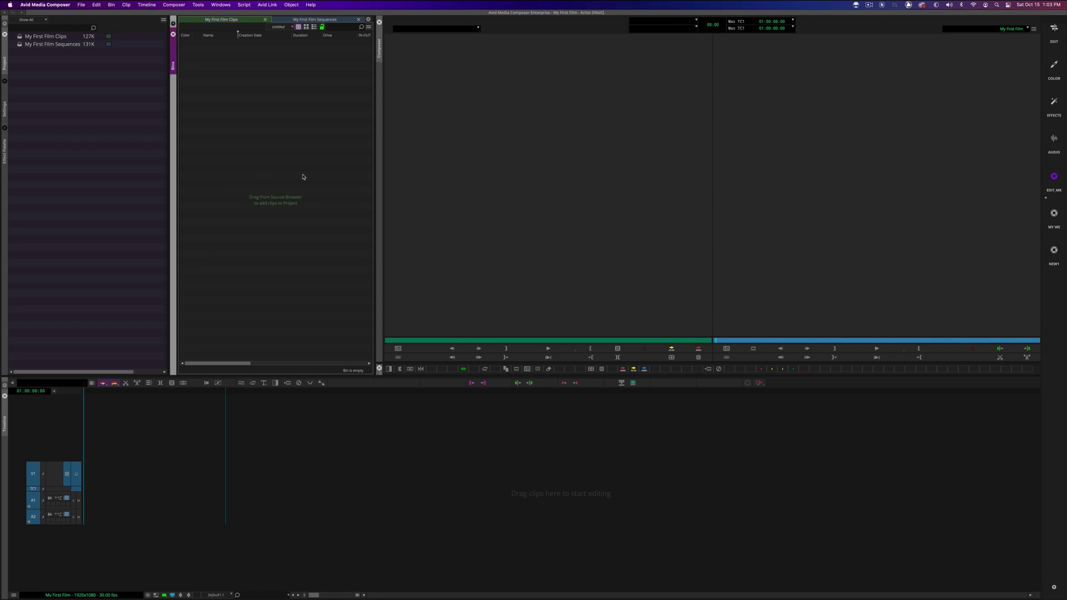
Step: Link all the video clips from the Nature Doc folder into the My First Film Clips bin using the Source Browser, and close the browser
right_click(271, 104)
mouse_move(290, 116)
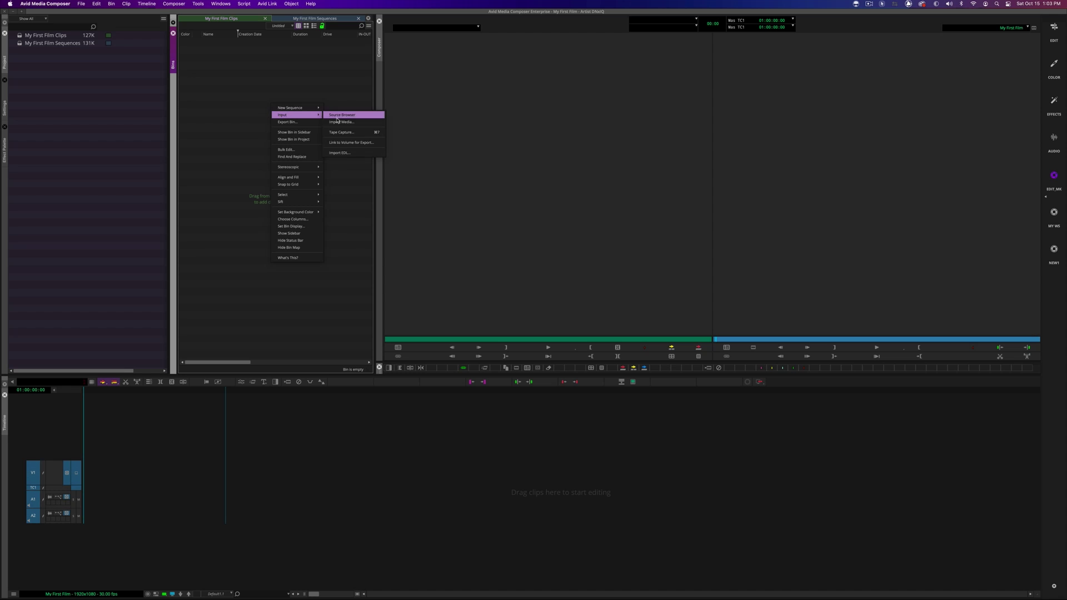
click(337, 119)
double_click(531, 268)
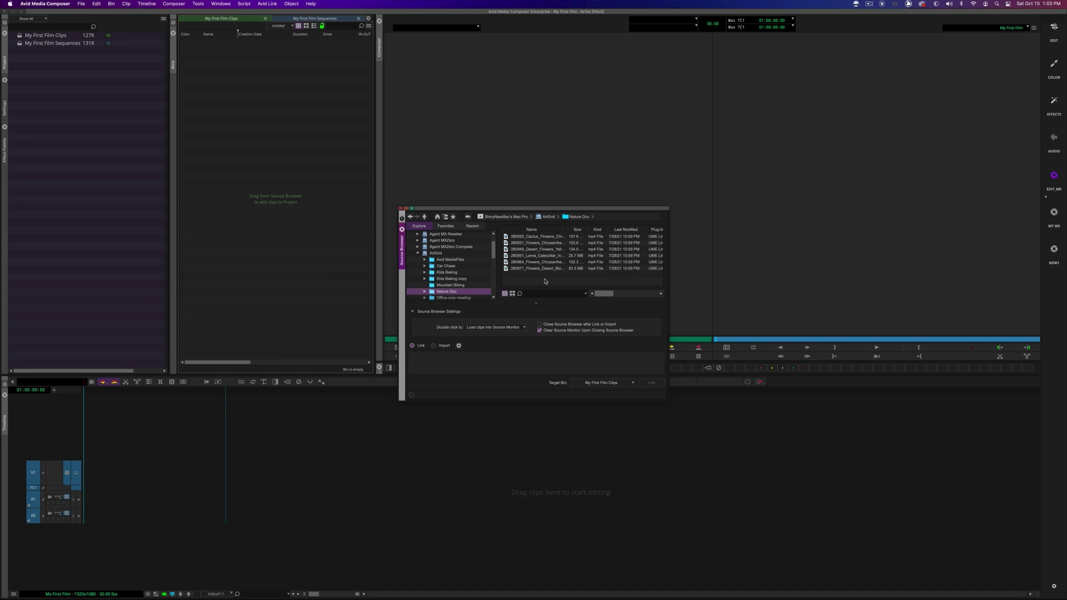
drag(545, 281, 506, 237)
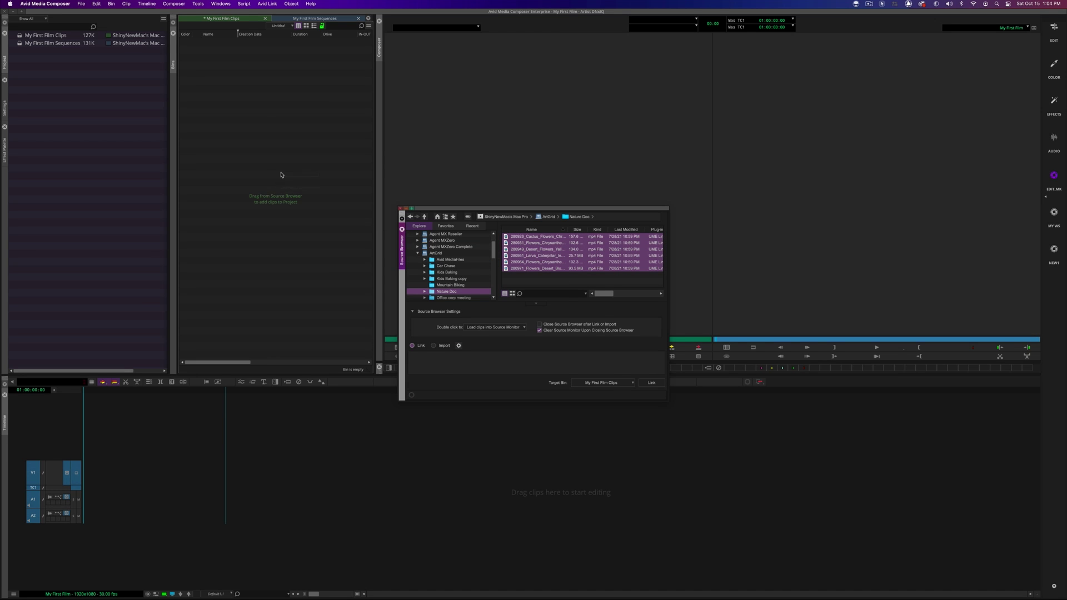
drag(287, 172, 287, 172)
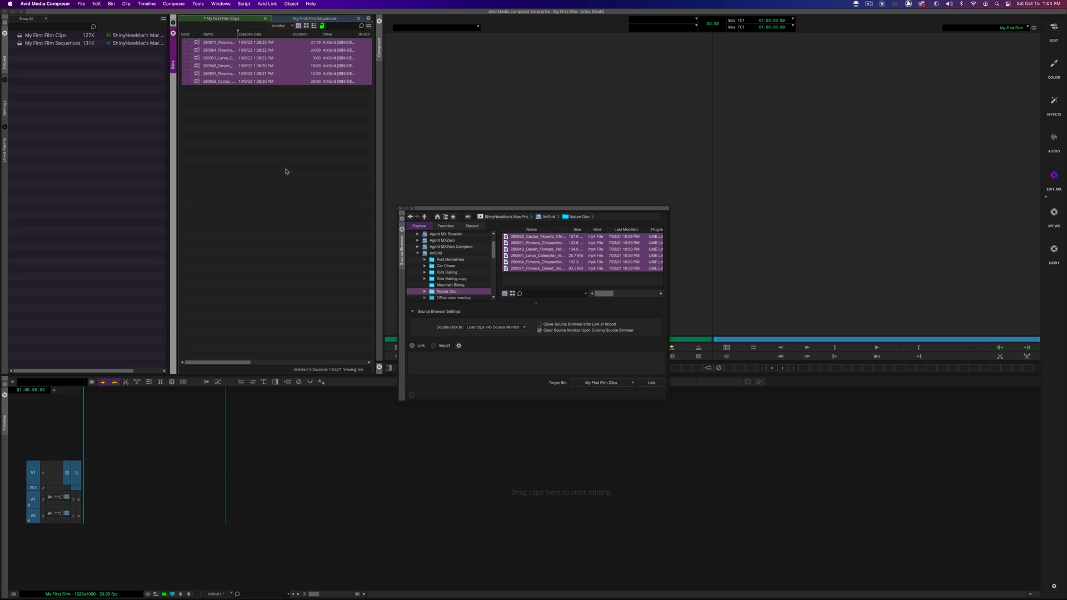
click(402, 229)
click(317, 223)
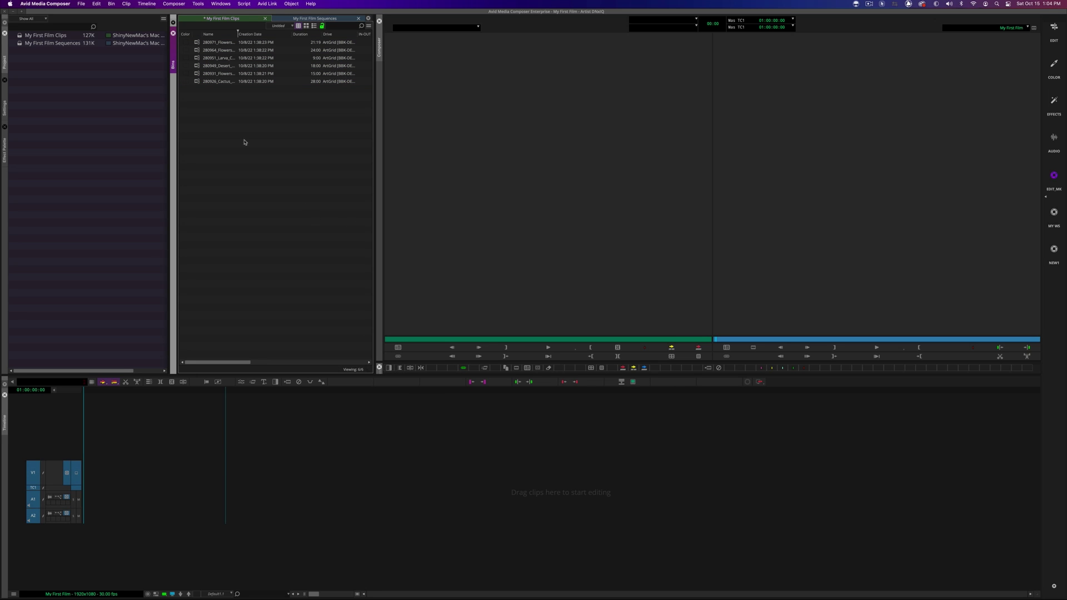
Step: Add the 280926 Cactus Flowers clip to the empty timeline and accept the 1080p23.976 TR 1440 project preset
click(197, 82)
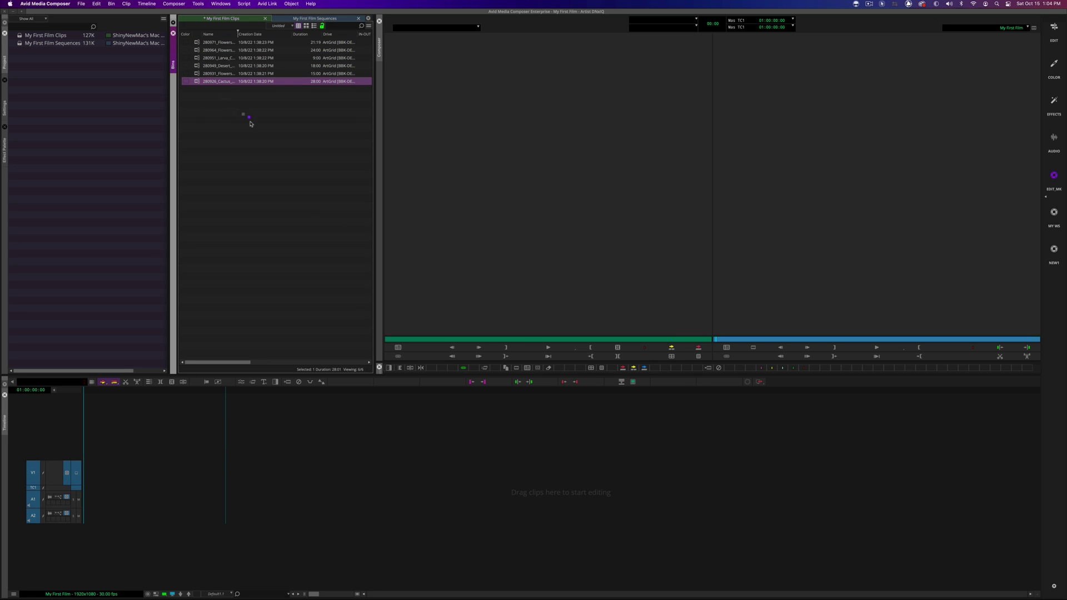
drag(542, 489, 543, 489)
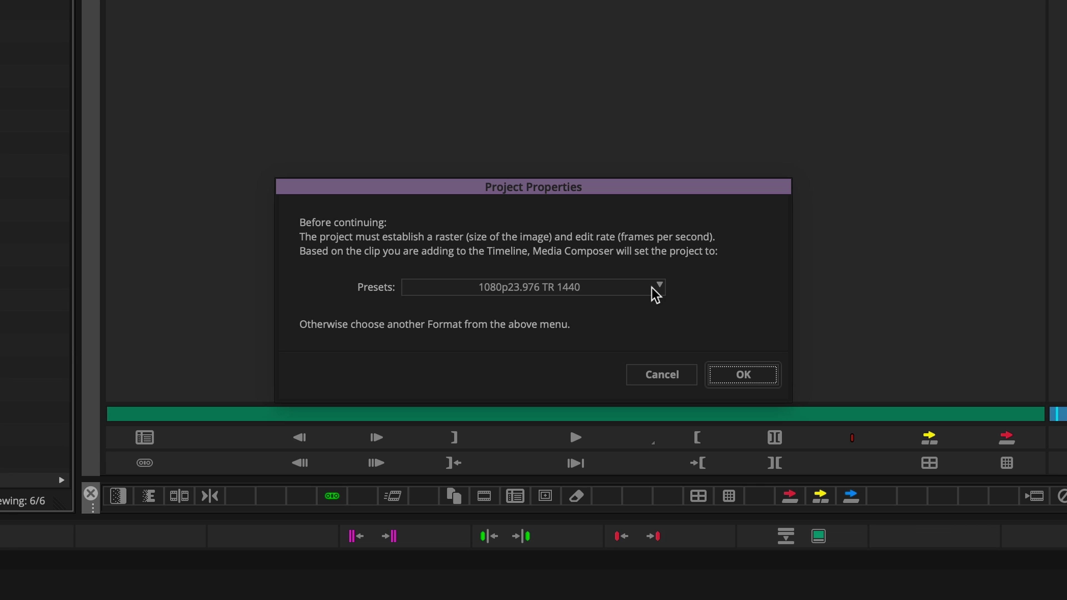
click(656, 293)
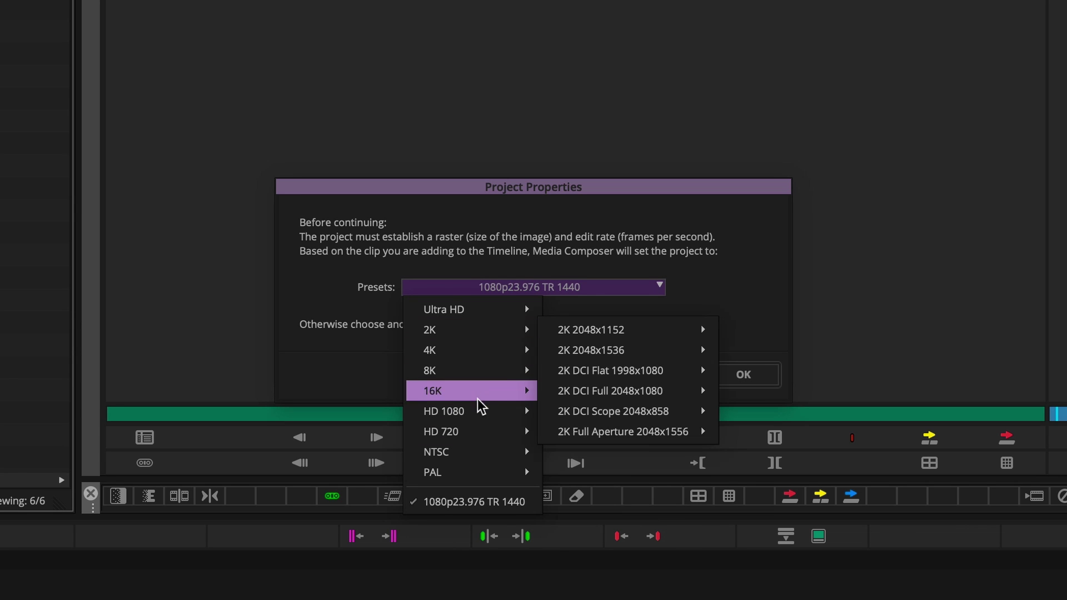
mouse_move(478, 409)
click(673, 333)
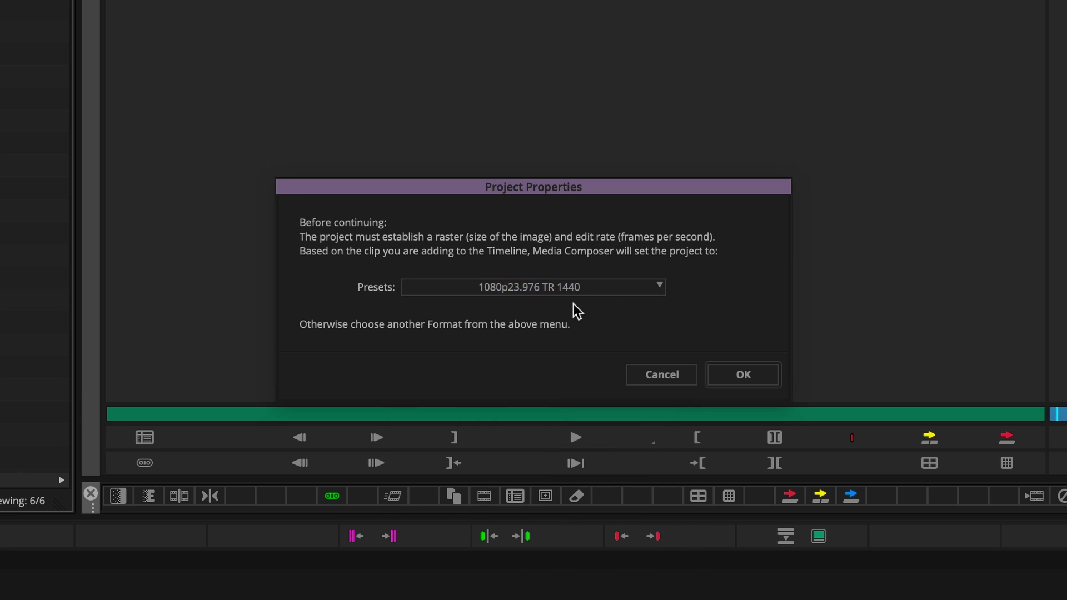
click(751, 383)
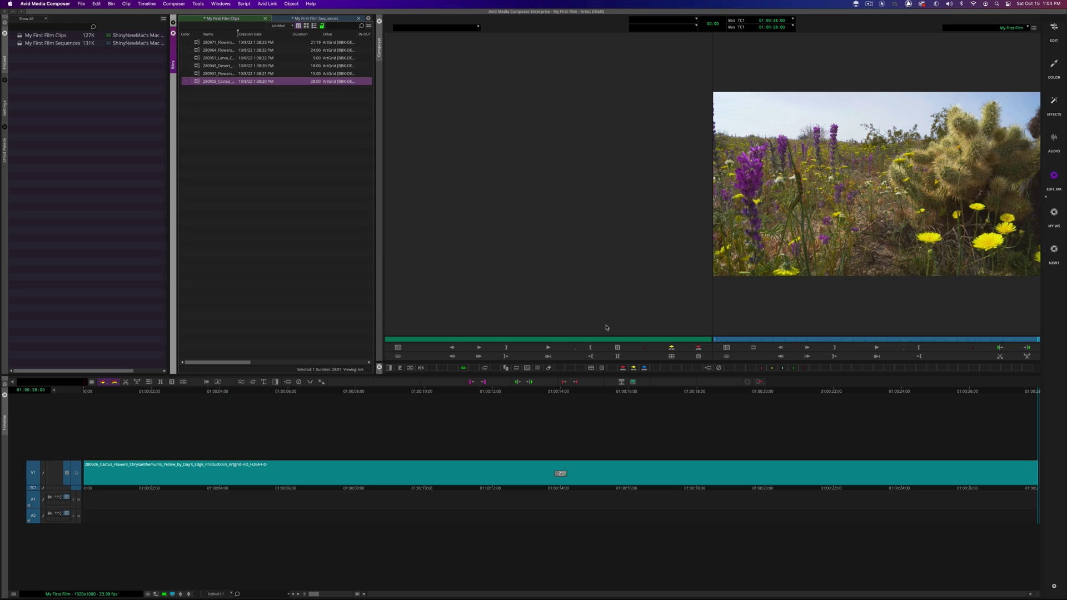
drag(217, 73, 533, 215)
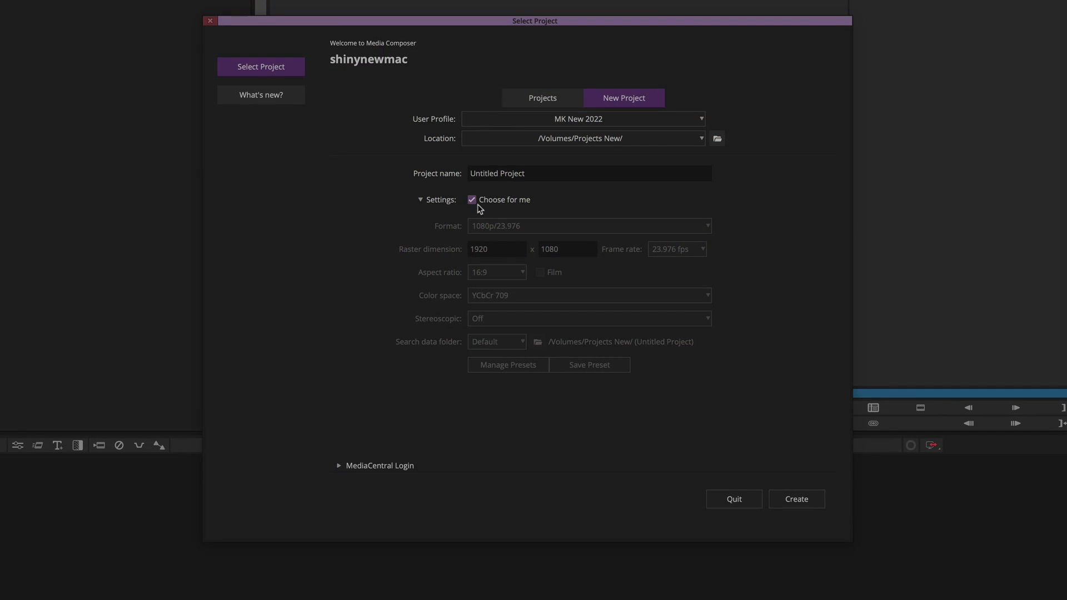
Step: Turn off automatic settings for a new project, set its format to 1080p/23.976 and open the color space options
click(473, 200)
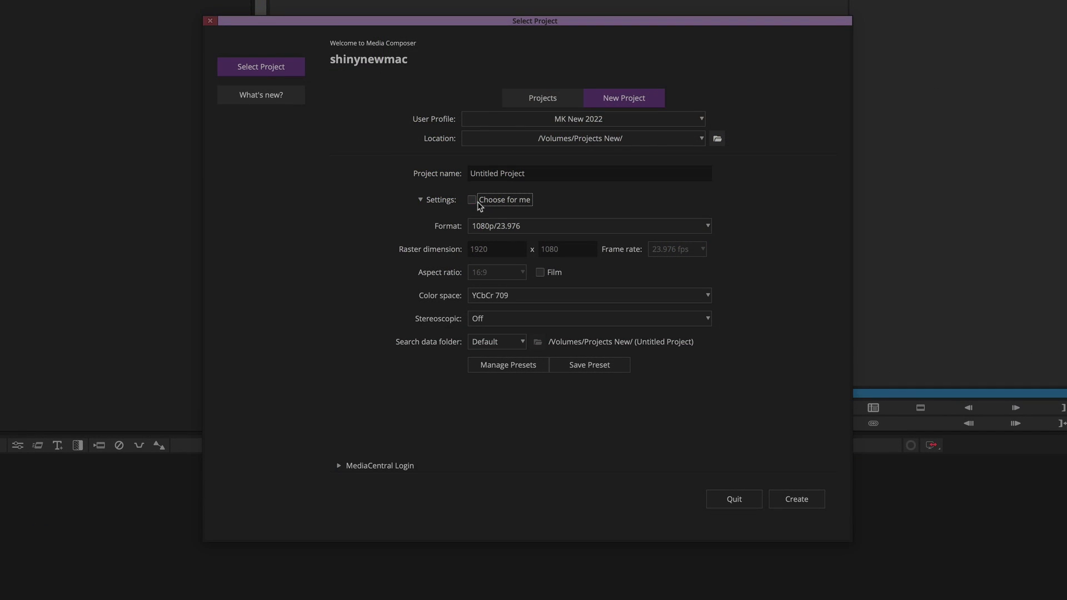
click(517, 225)
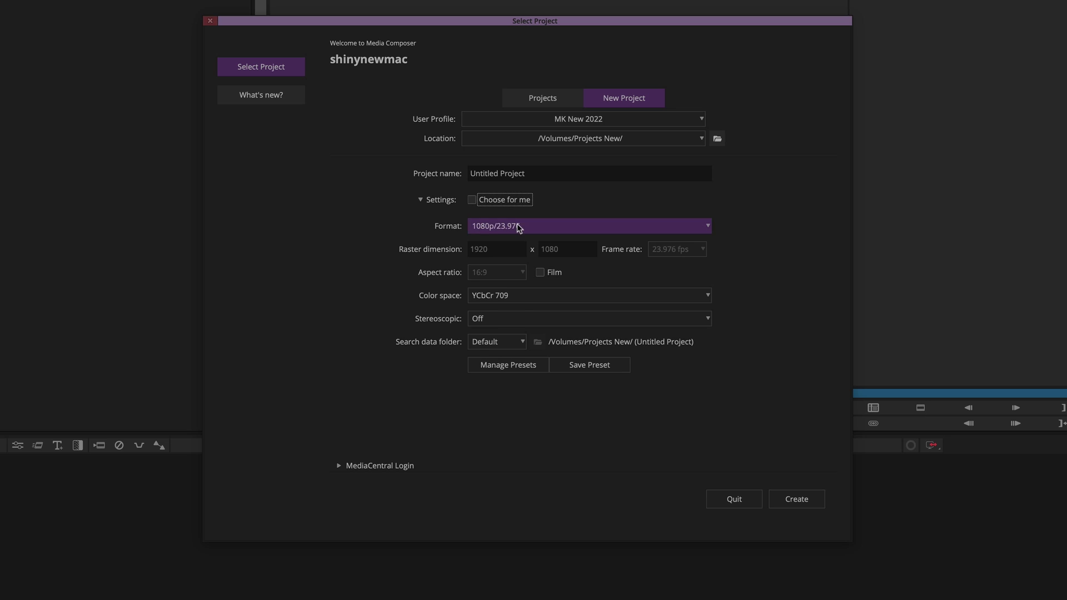
mouse_move(502, 306)
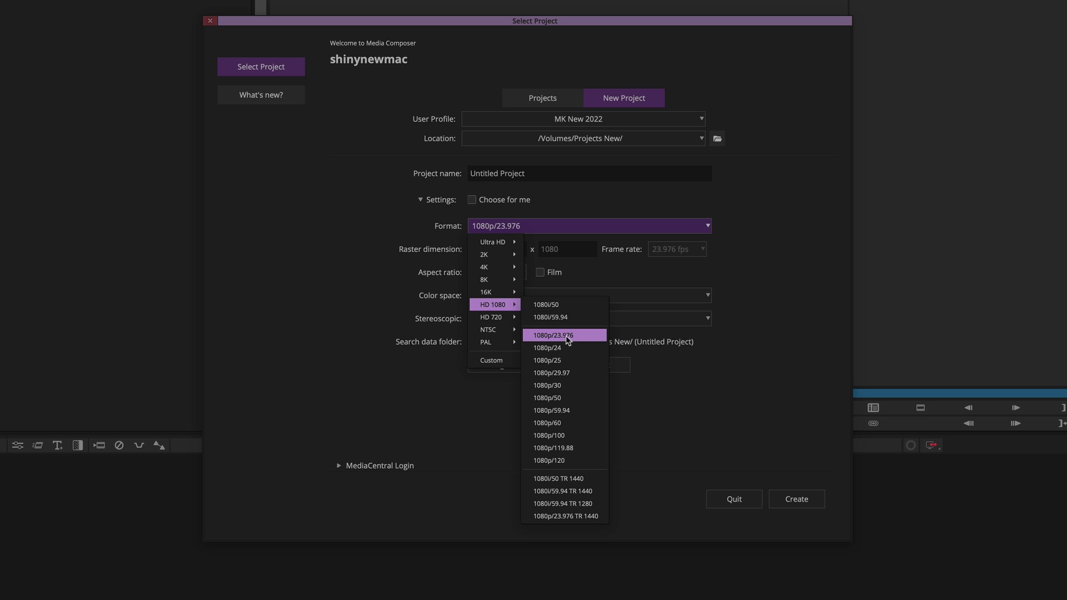
click(547, 335)
click(523, 301)
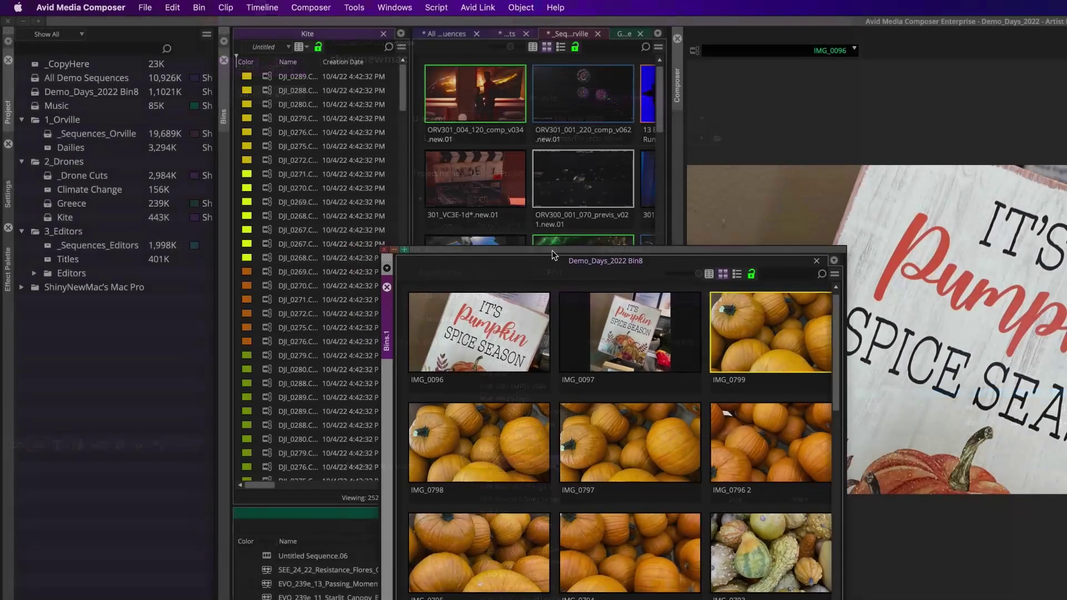
Step: Reposition the floating Demo_Days_2022 Bin8 window and narrow the Kite bin to give the neighbouring bin more room
drag(552, 250, 540, 264)
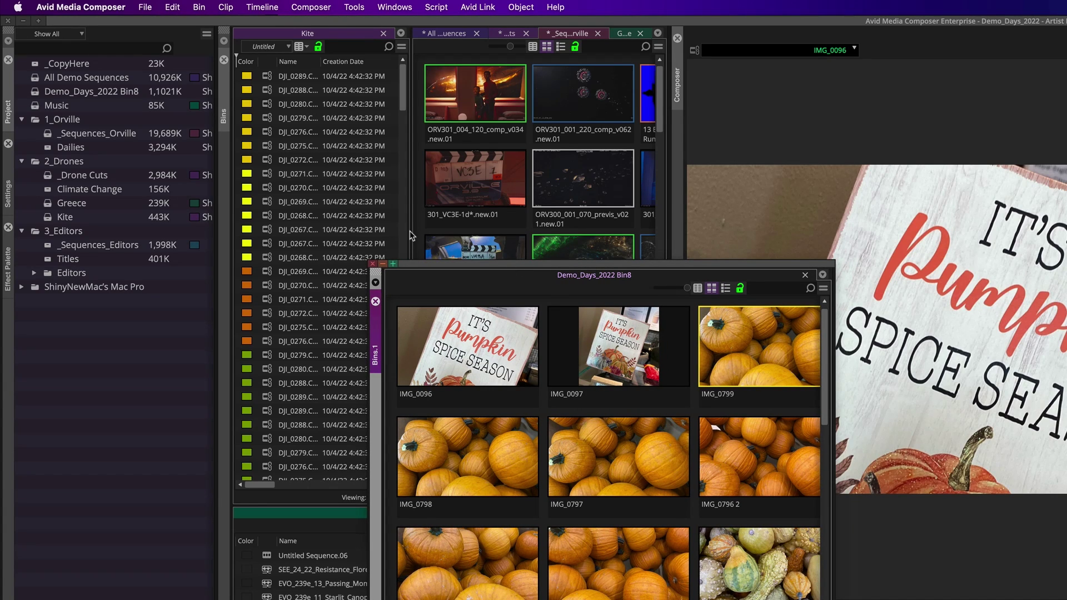
drag(410, 236, 351, 234)
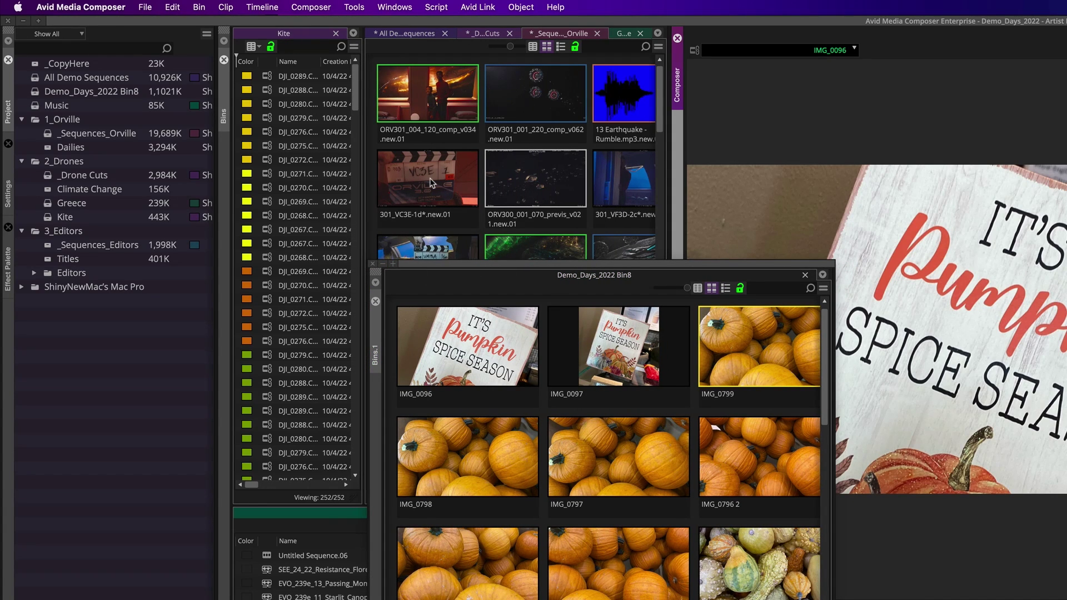
mouse_move(530, 183)
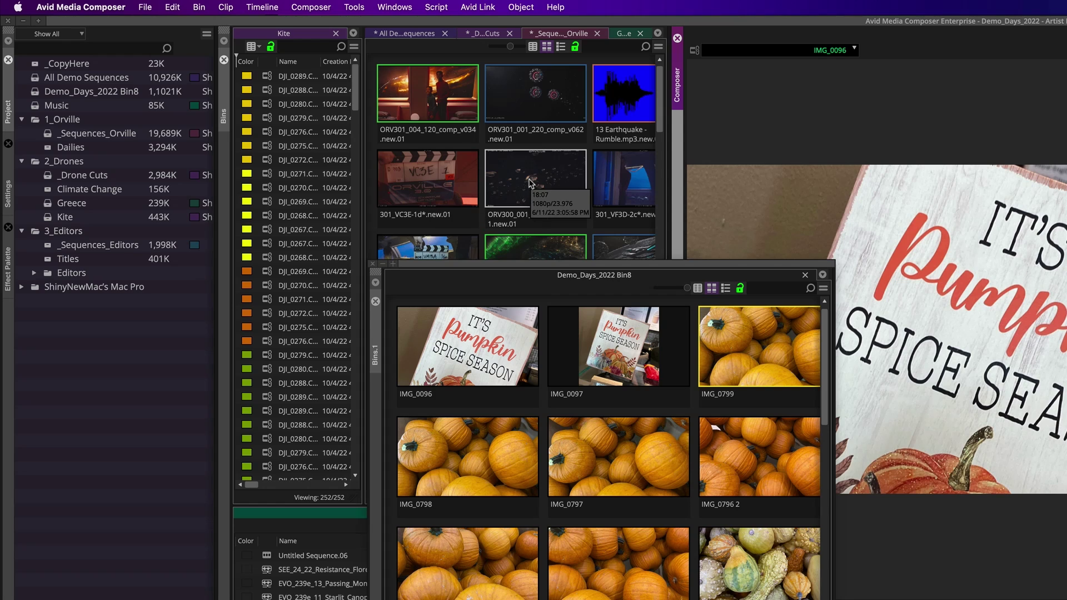
mouse_move(548, 115)
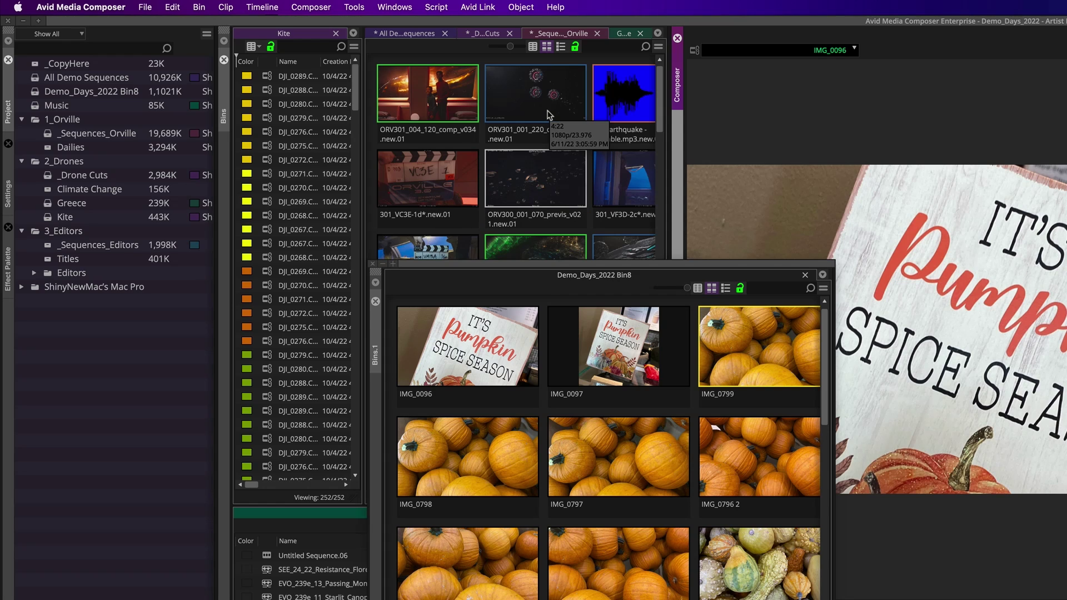
click(503, 298)
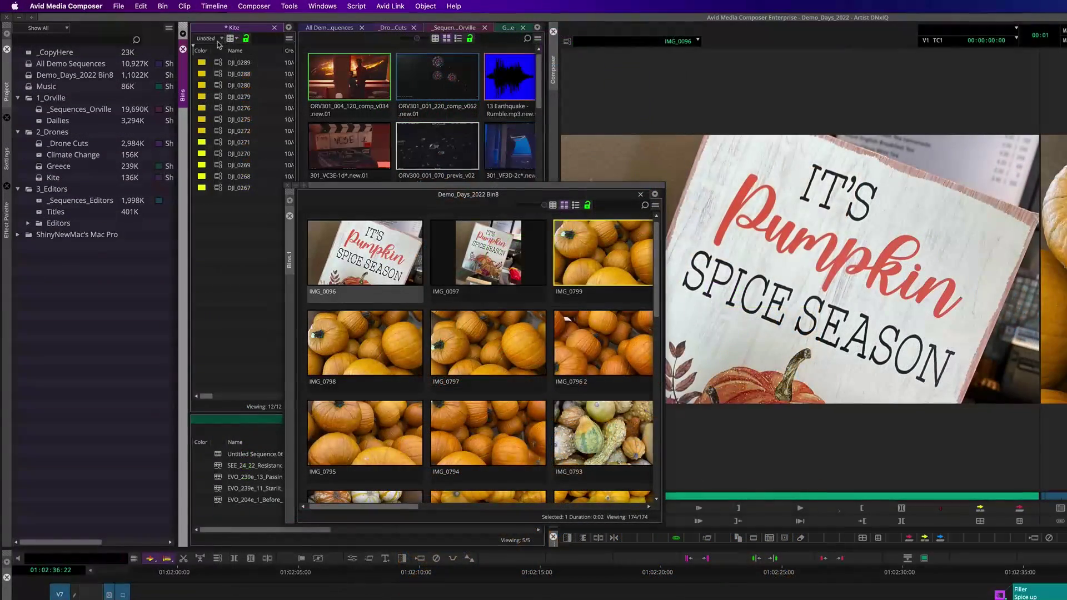
Step: Switch the Kite bin to frame view and dock it as a tab in the floating Demo_Days_2022 Bin8 window
click(232, 38)
click(247, 56)
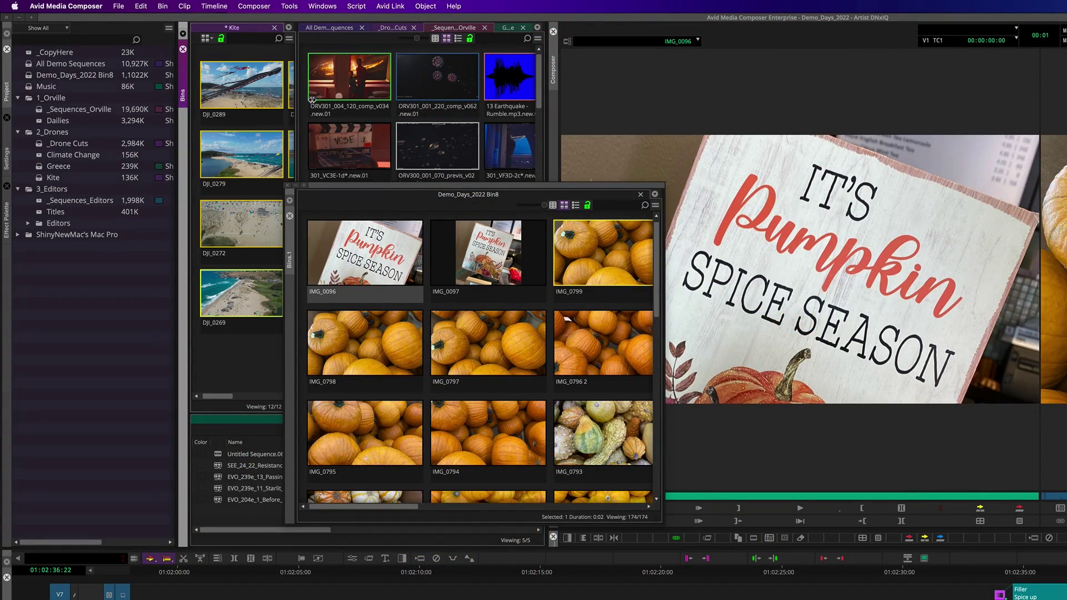
drag(384, 193, 300, 193)
drag(254, 30, 417, 285)
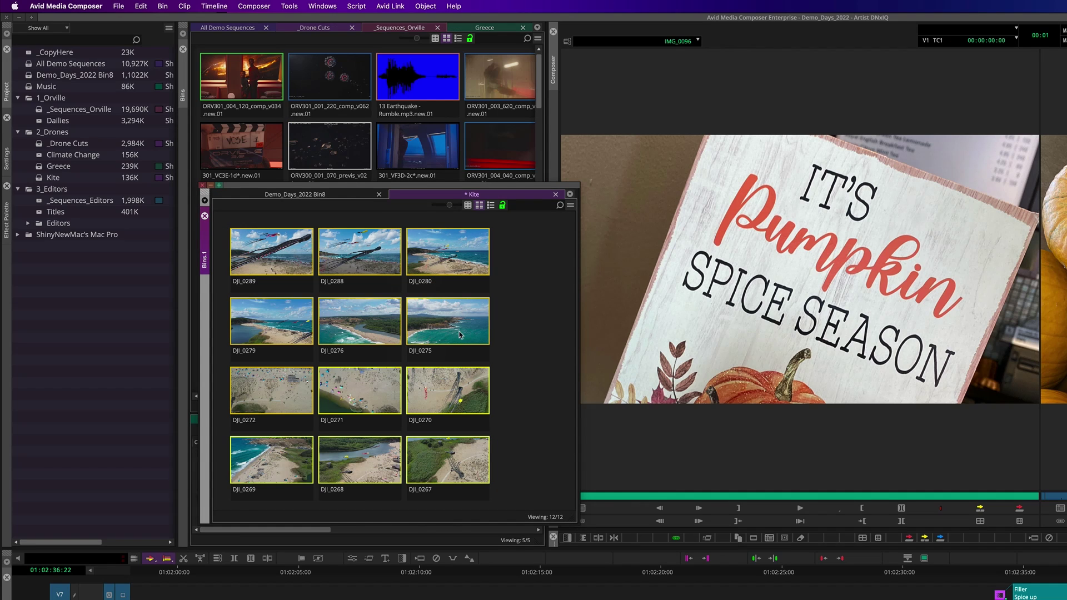
Step: Reveal the DJI_0275 clip's source file in Finder and select the MP4 files in the Kite folder
right_click(452, 313)
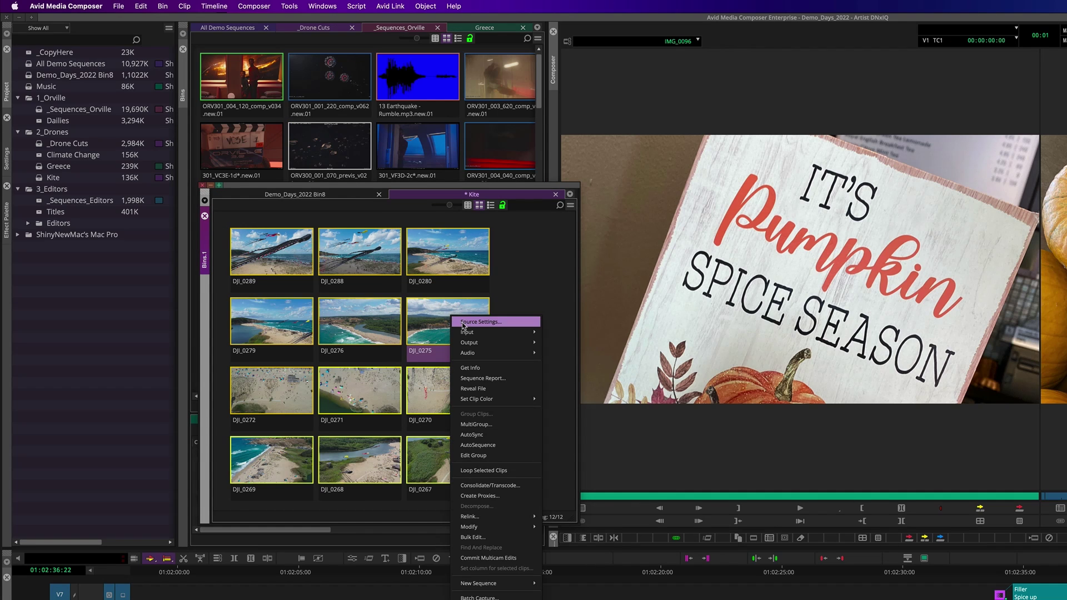
click(501, 389)
click(626, 357)
key(super+a)
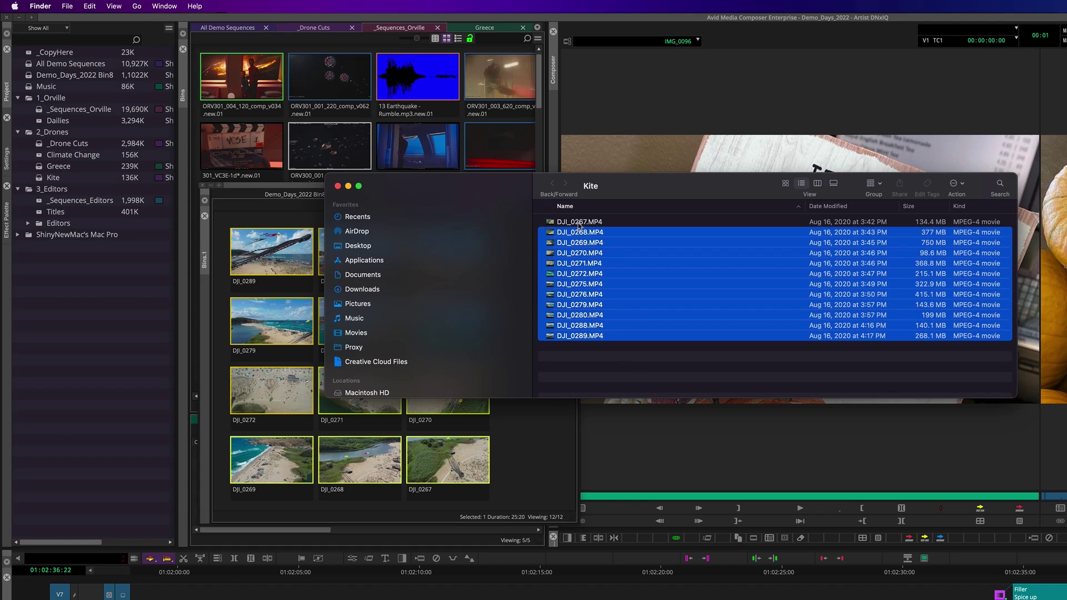
Step: Create a folder named Moved Here inside the Kite folder and move all the MP4 files into it
right_click(603, 360)
click(624, 372)
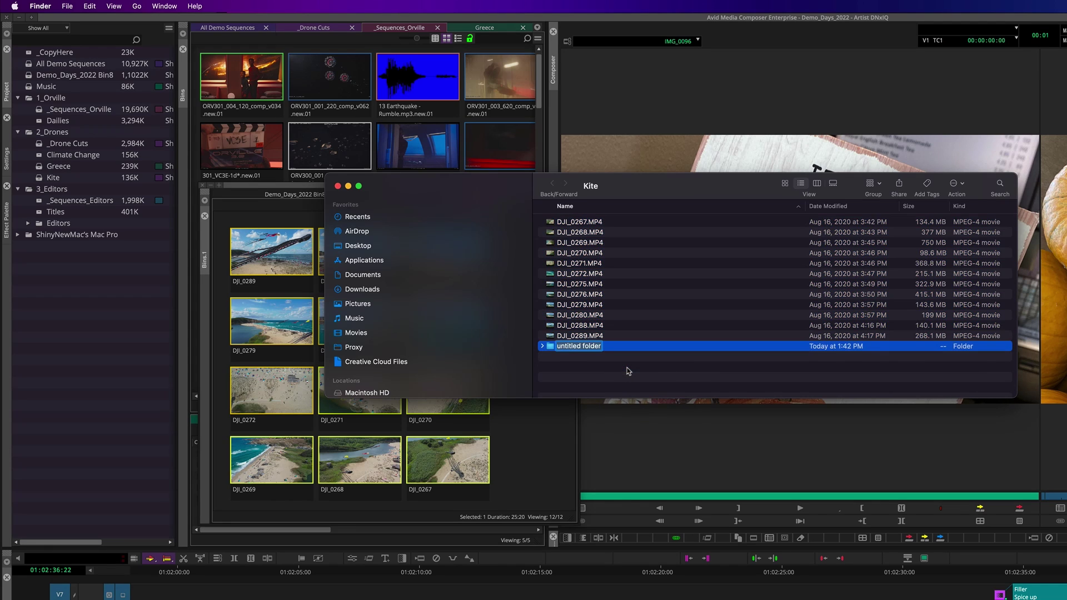
text(Moved Here)
key(Return)
drag(626, 337, 579, 350)
Step: Switch back to Media Composer and move the Finder window clear of the Kite bin
click(531, 460)
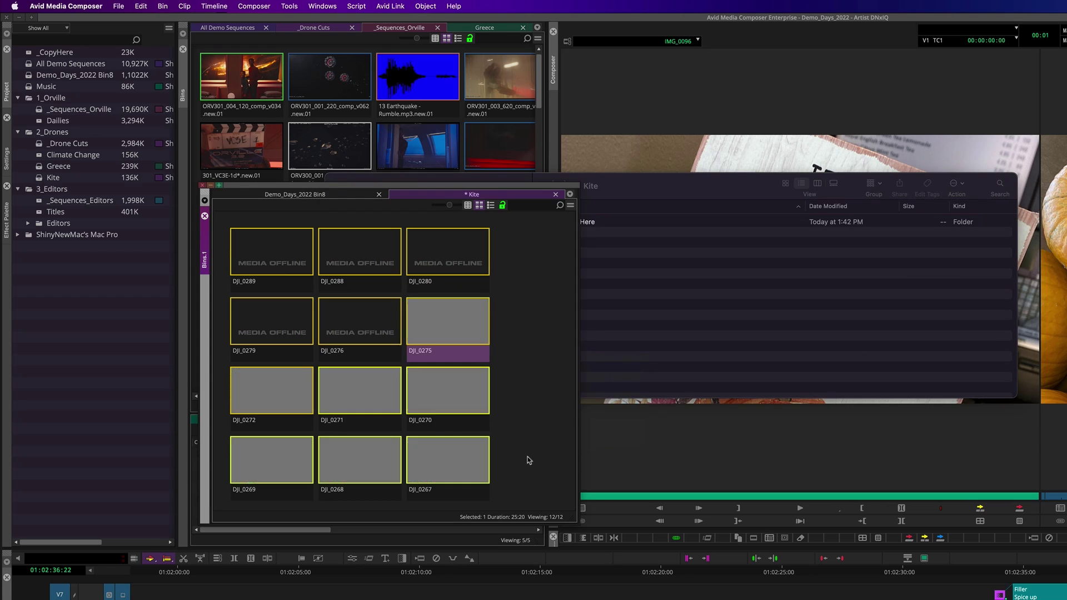
drag(619, 182, 813, 210)
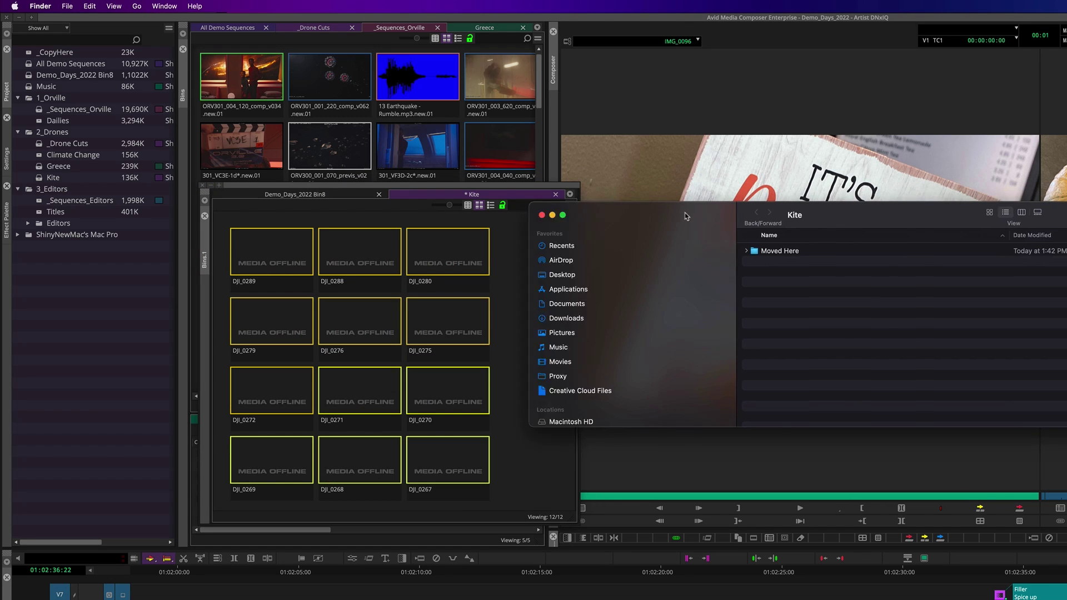
drag(564, 213, 702, 223)
click(688, 225)
Step: Load the offline DJI_0280 clip from the Kite bin into the source monitor and reposition the floating bin window
click(471, 250)
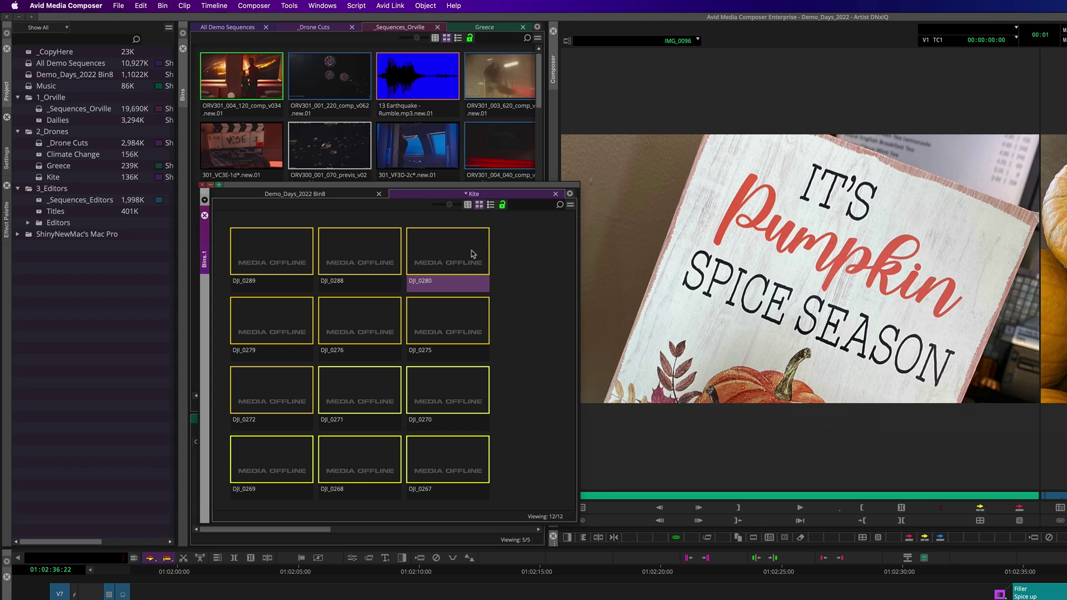
double_click(471, 250)
click(502, 294)
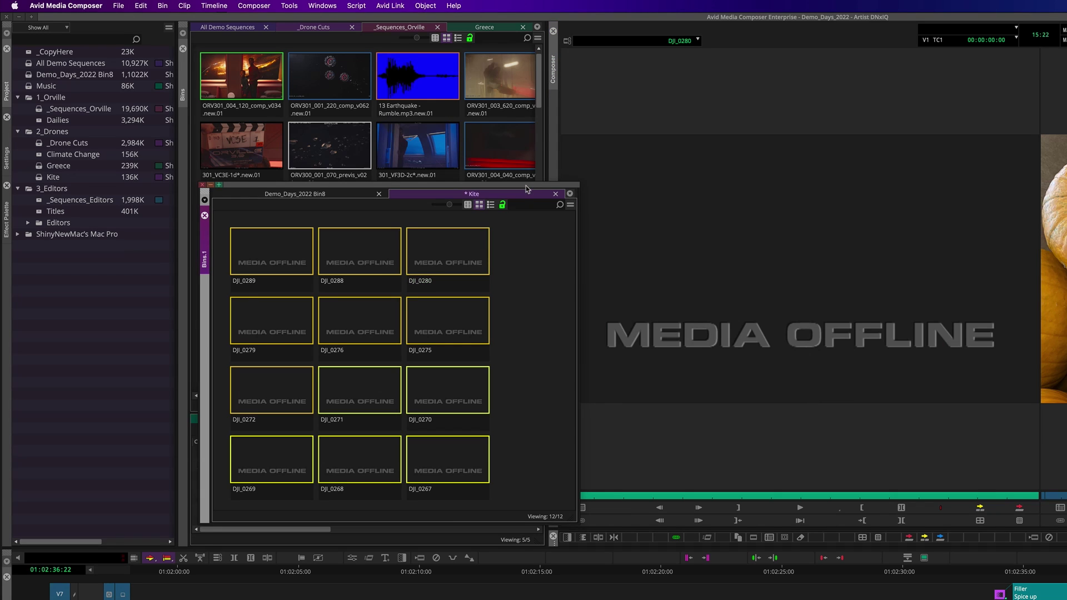
drag(526, 190, 550, 146)
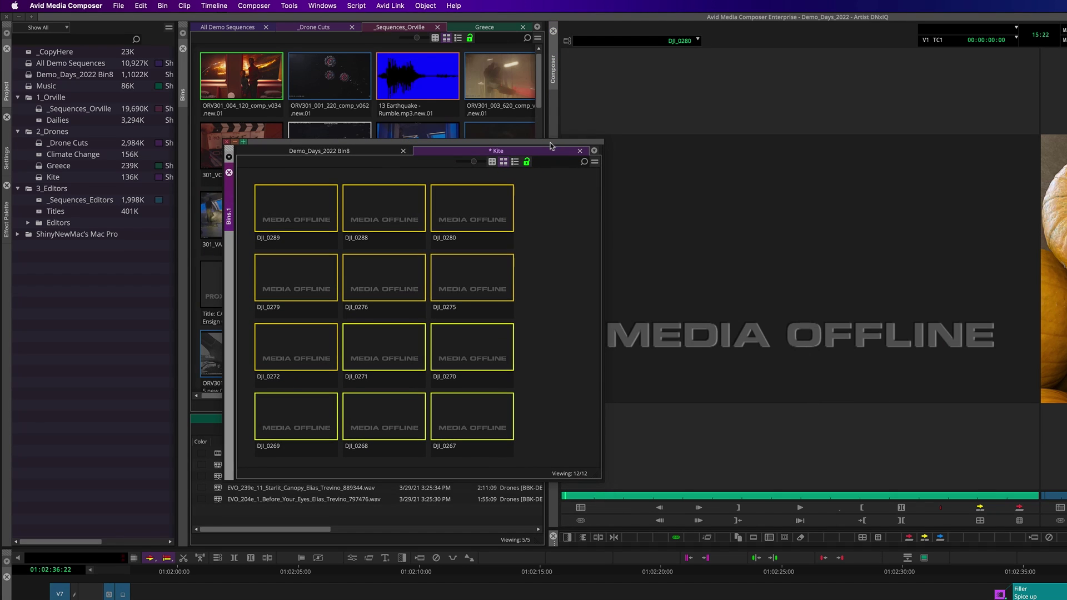
right_click(276, 199)
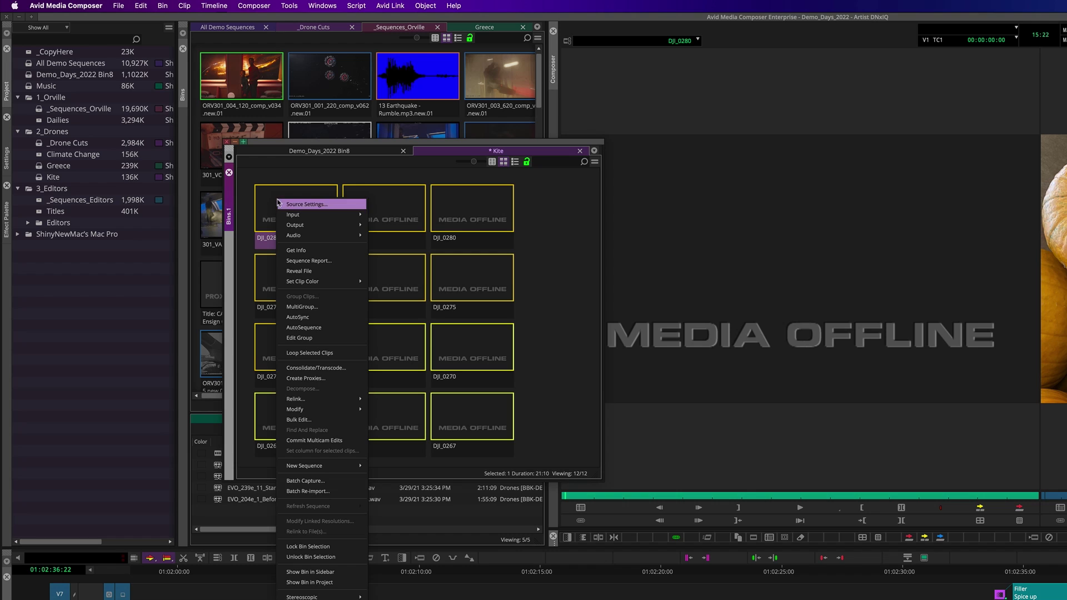
mouse_move(338, 405)
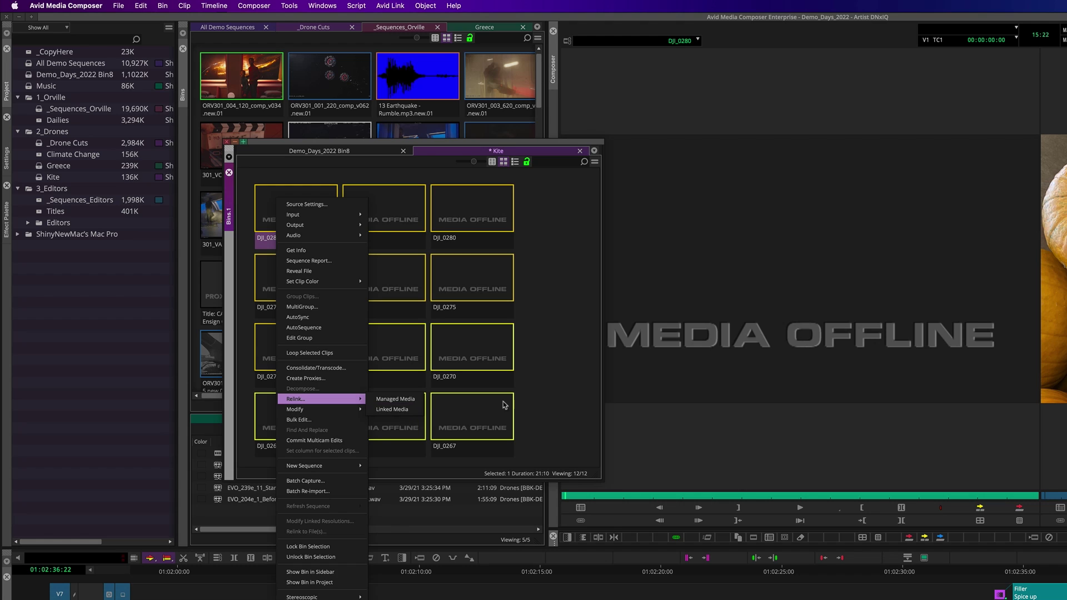
click(545, 386)
Step: Start relinking clips DJI_0288, DJI_0280, DJI_0276 and DJI_0275 in the Kite bin as linked media
drag(545, 293, 391, 214)
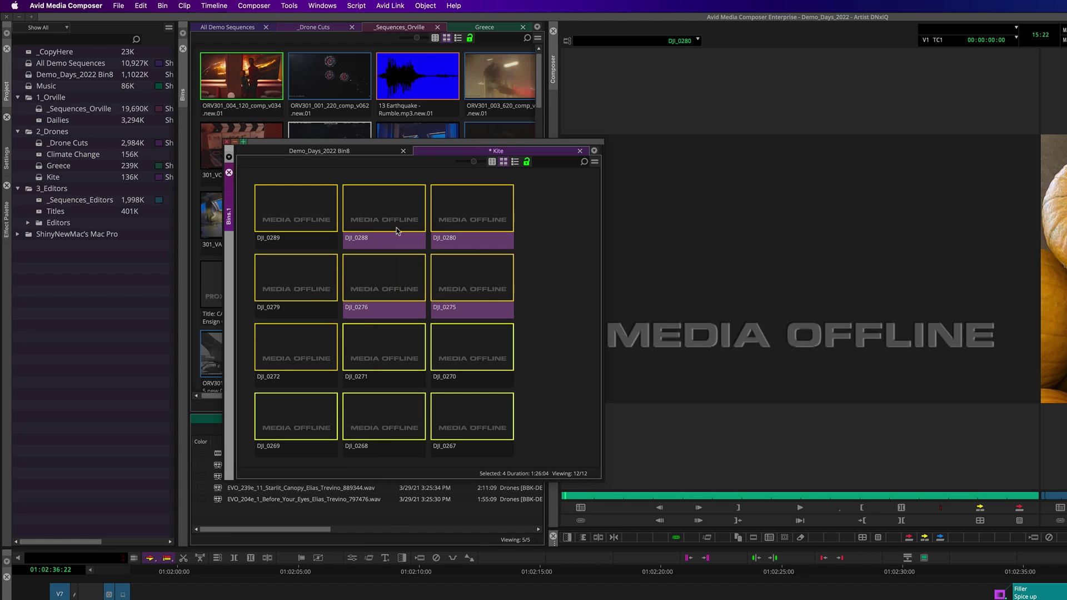
right_click(391, 211)
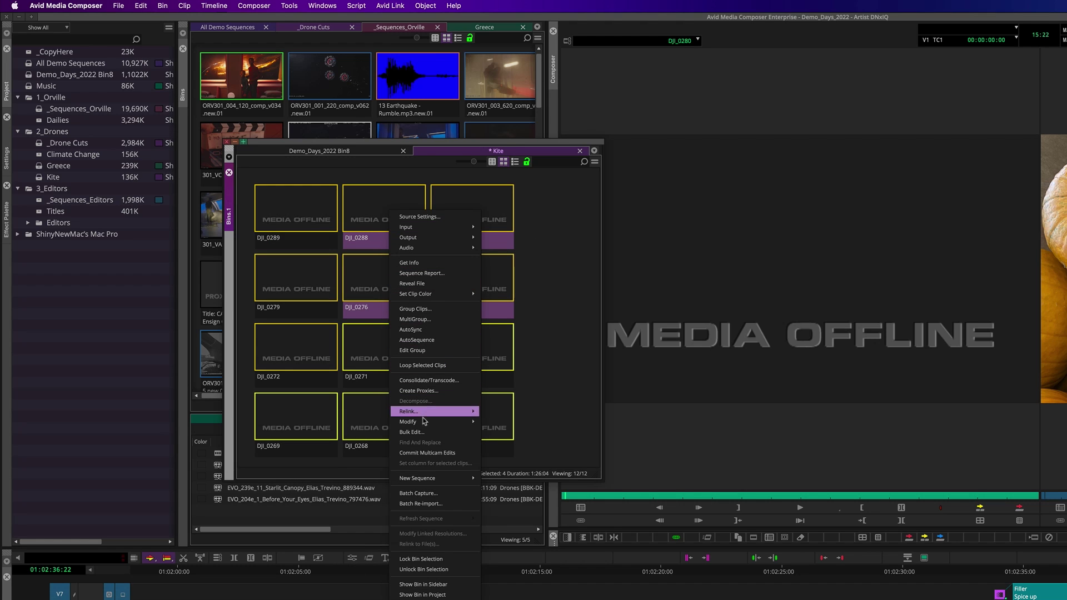
mouse_move(427, 413)
click(510, 423)
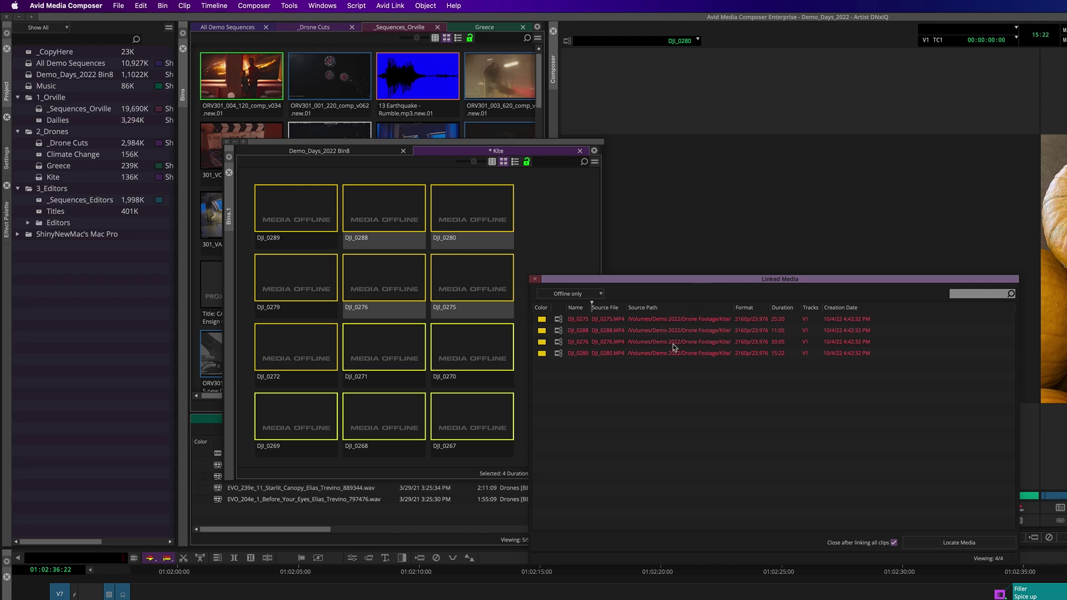
Step: Relink all four listed offline clips to their media in the Moved Here folder
drag(660, 384, 612, 315)
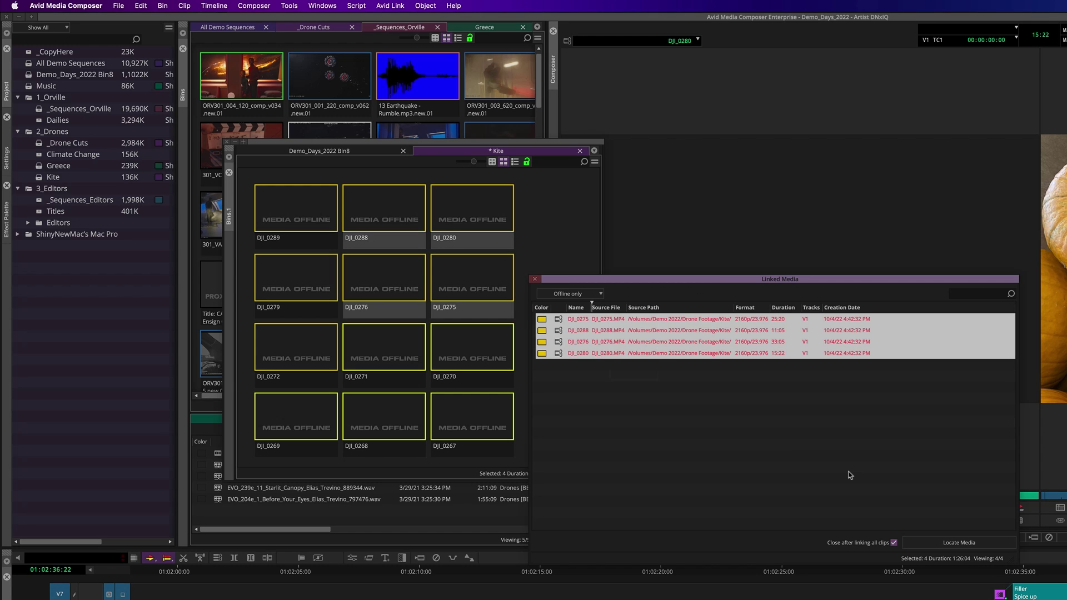
click(959, 547)
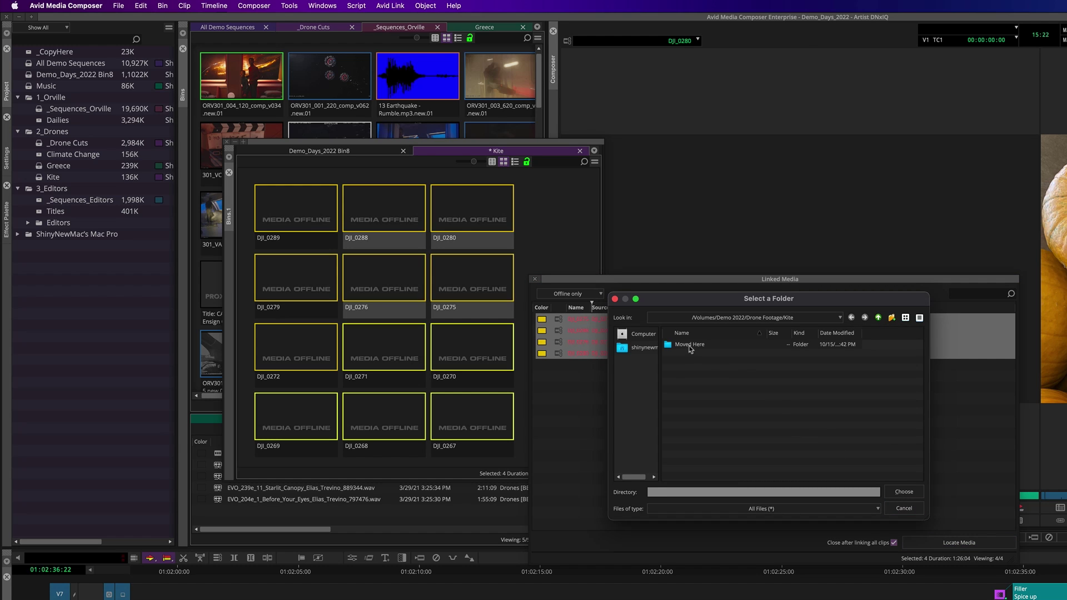
click(689, 346)
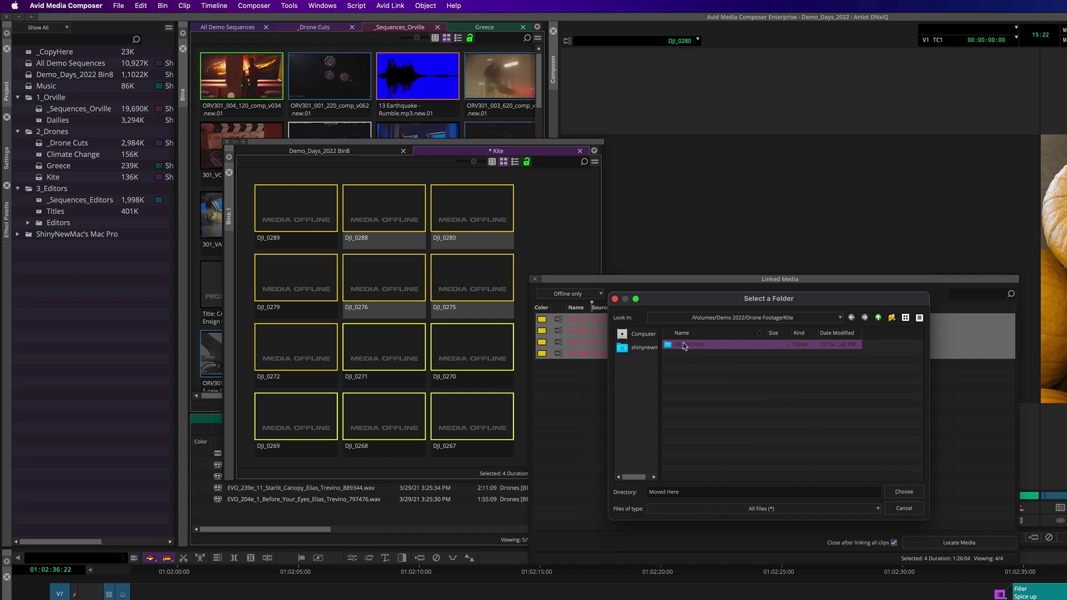
click(904, 493)
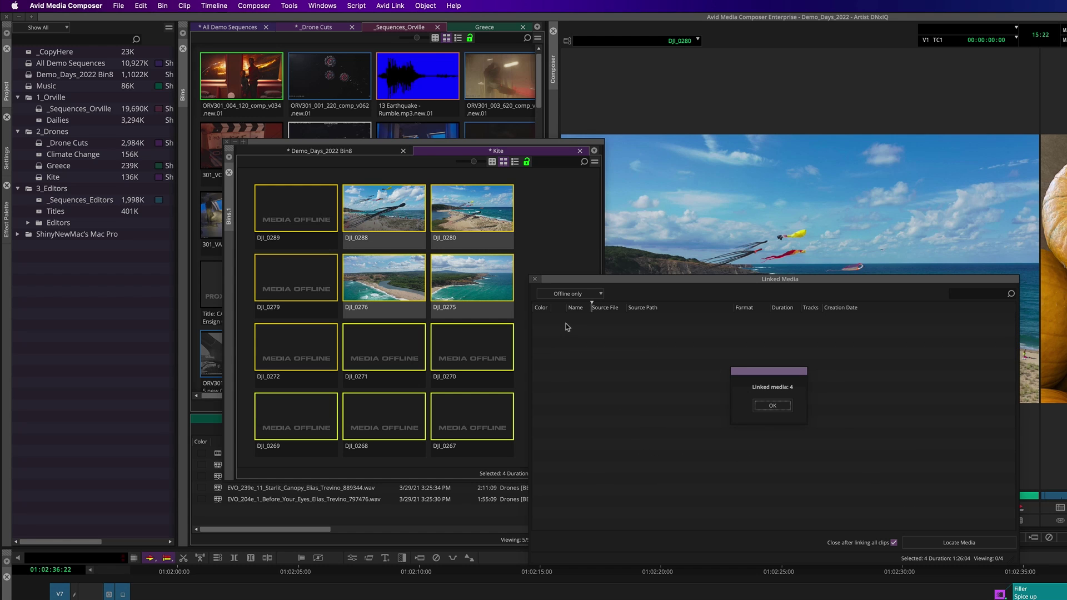
click(774, 406)
click(545, 279)
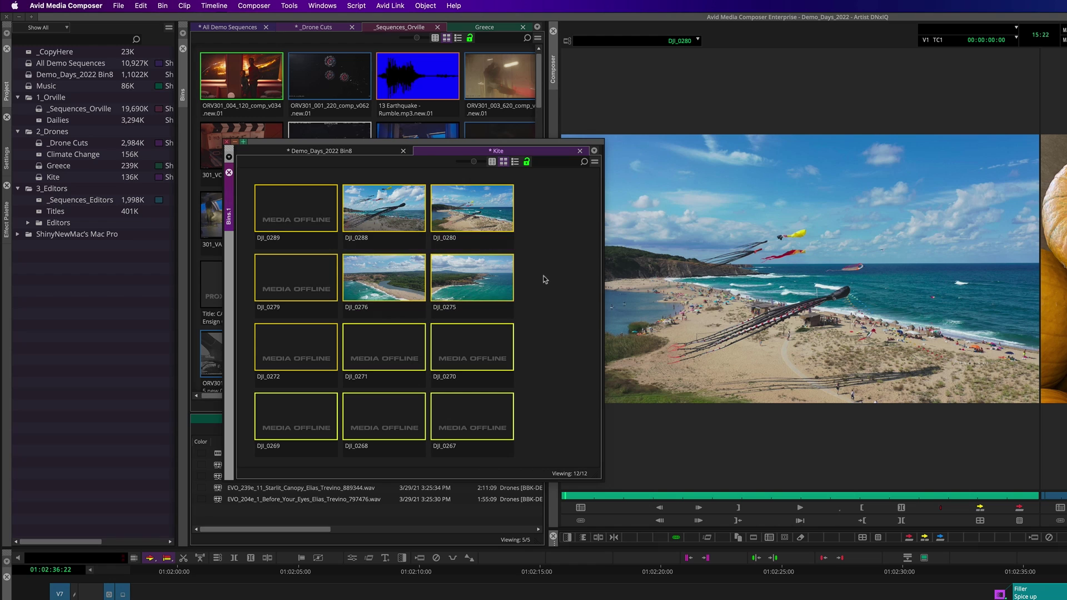
Step: Start relinking the linked media of the entire Kite bin from the project's bin list
click(128, 304)
click(43, 177)
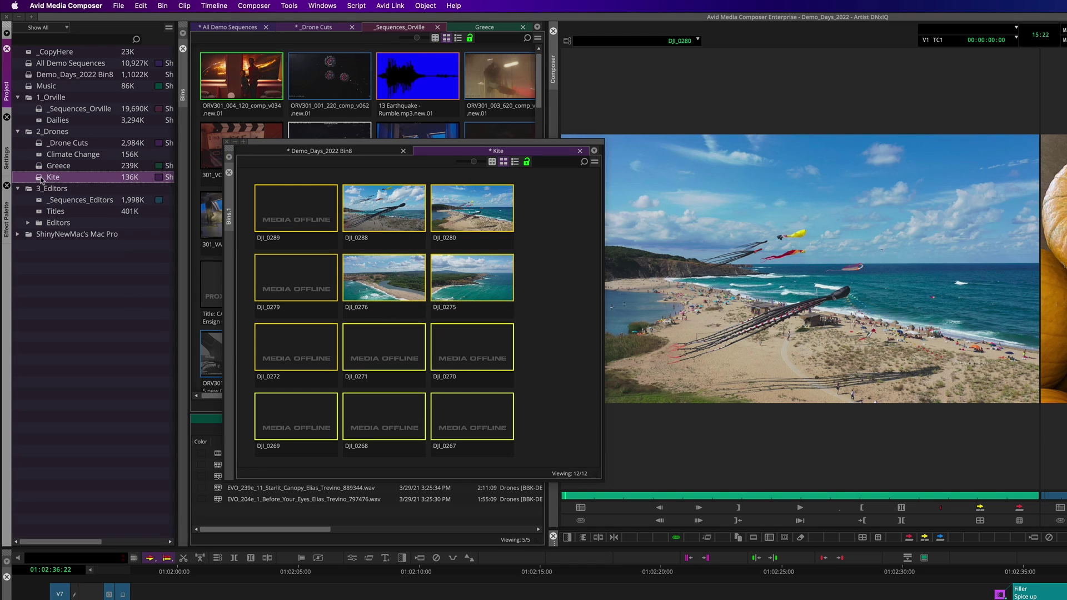
right_click(37, 179)
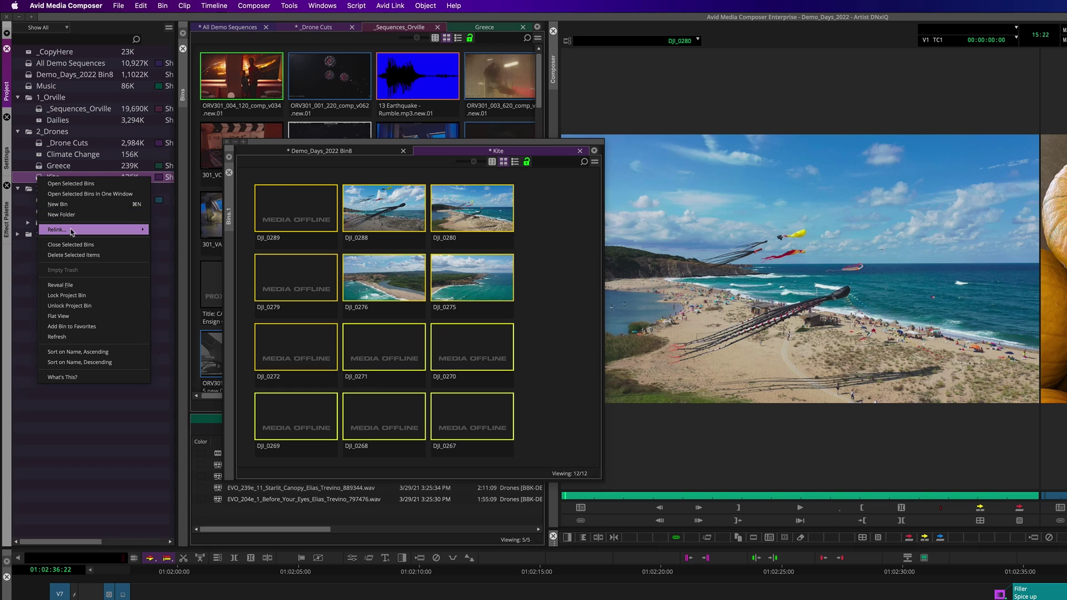
mouse_move(72, 232)
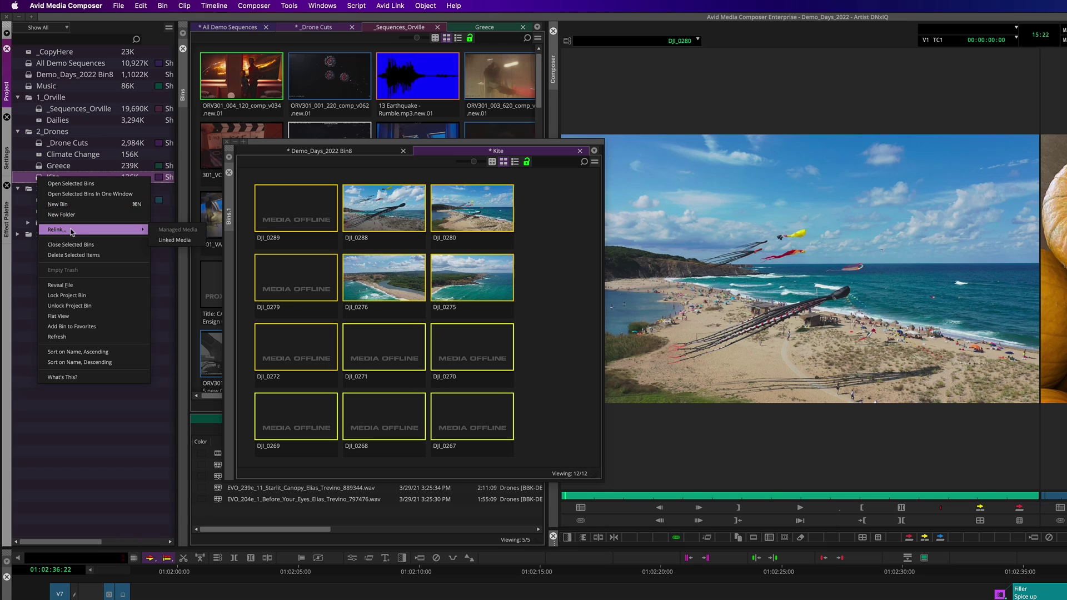
click(202, 241)
Step: Relink all the remaining offline Kite clips to their media in the Moved Here folder
drag(637, 465, 917, 314)
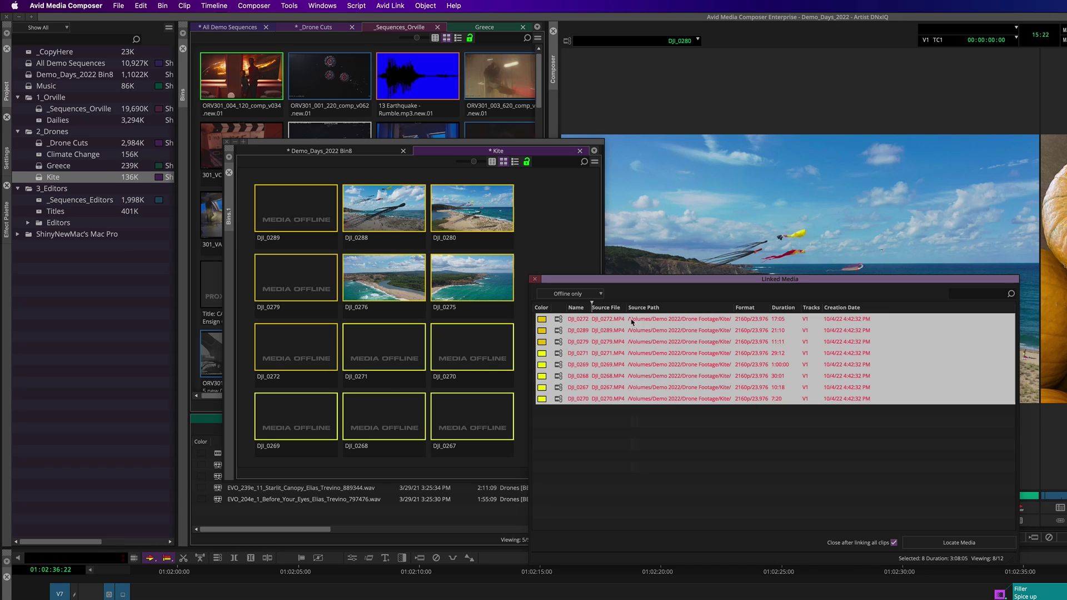
click(954, 543)
click(723, 342)
click(904, 493)
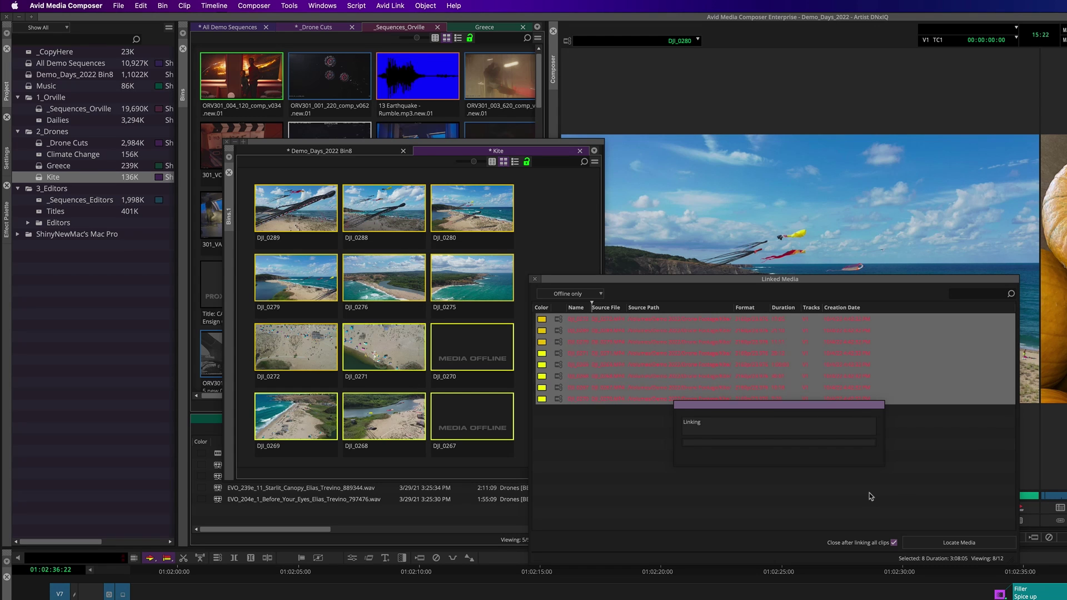
click(773, 406)
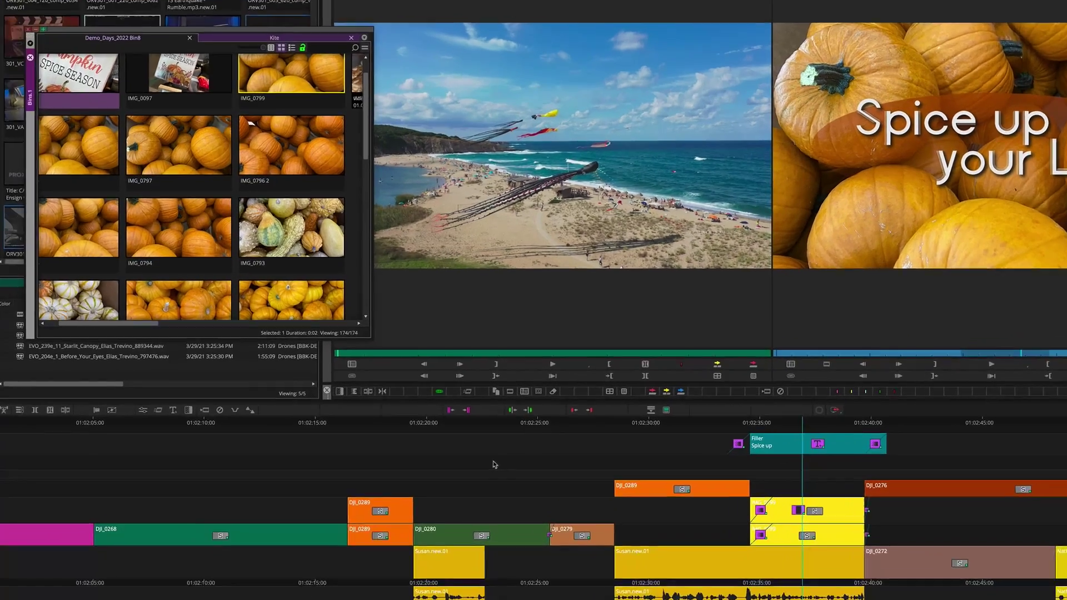
Step: Create a new sequence template from the timeline and name it New1
right_click(503, 412)
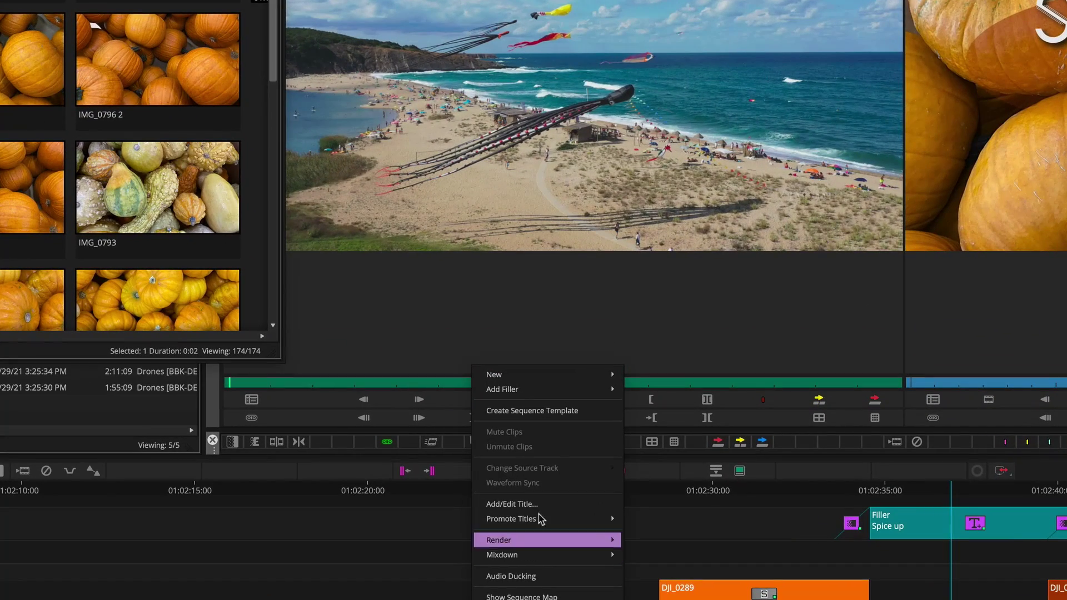
click(525, 414)
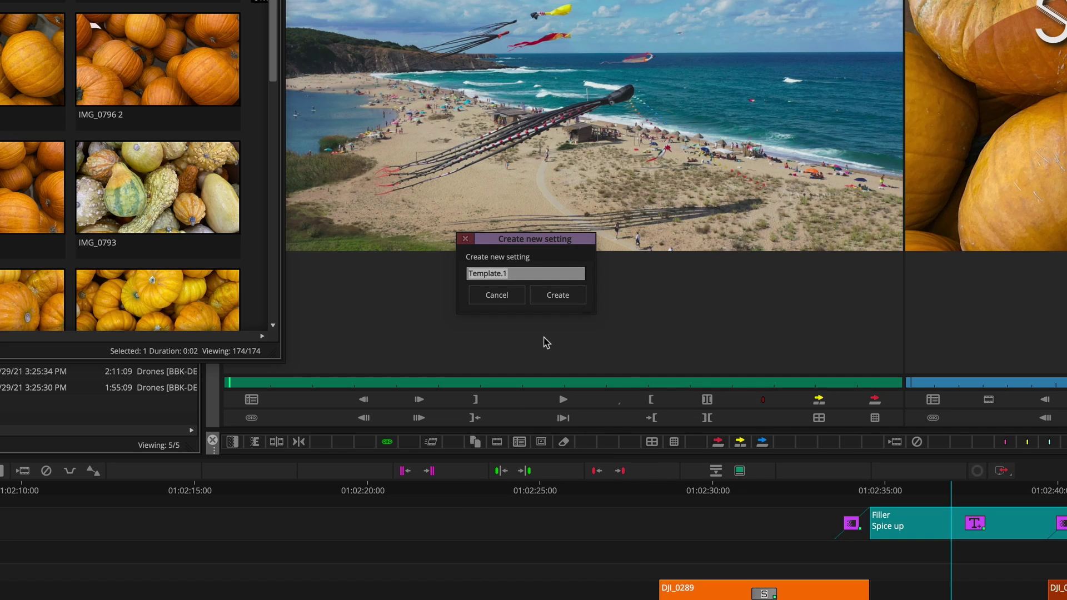
text(New1)
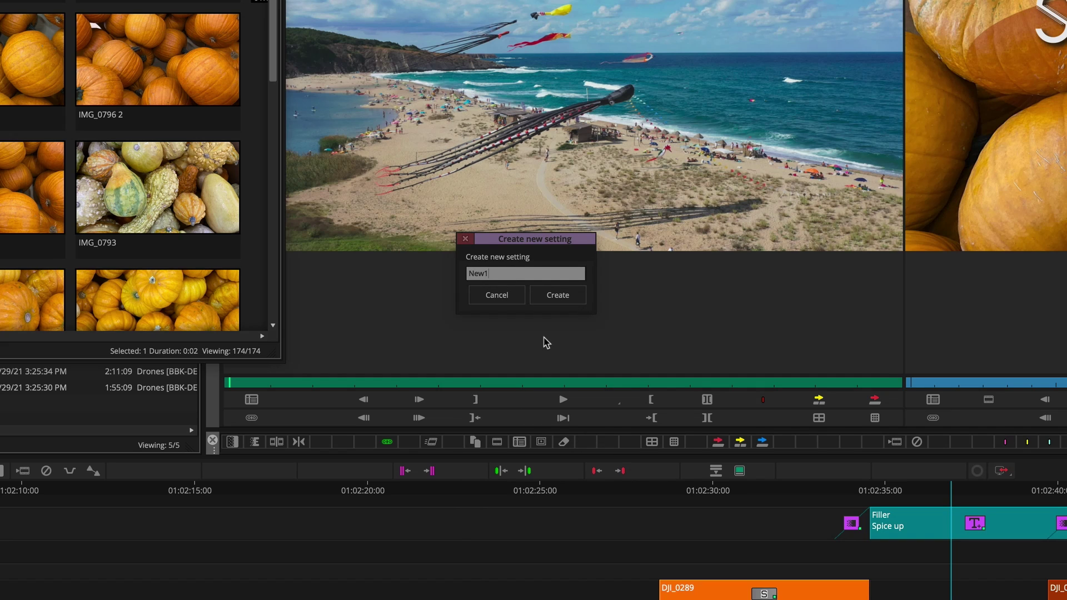
click(556, 296)
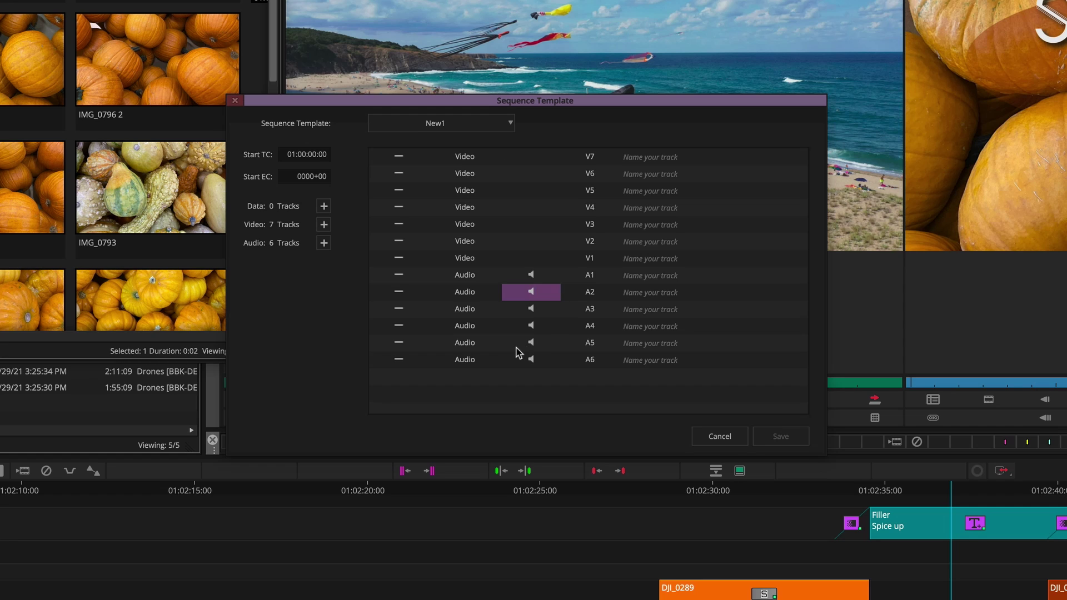
Step: Remove the top four video tracks and audio tracks A4 to A6 from the New1 sequence template
click(400, 157)
click(399, 157)
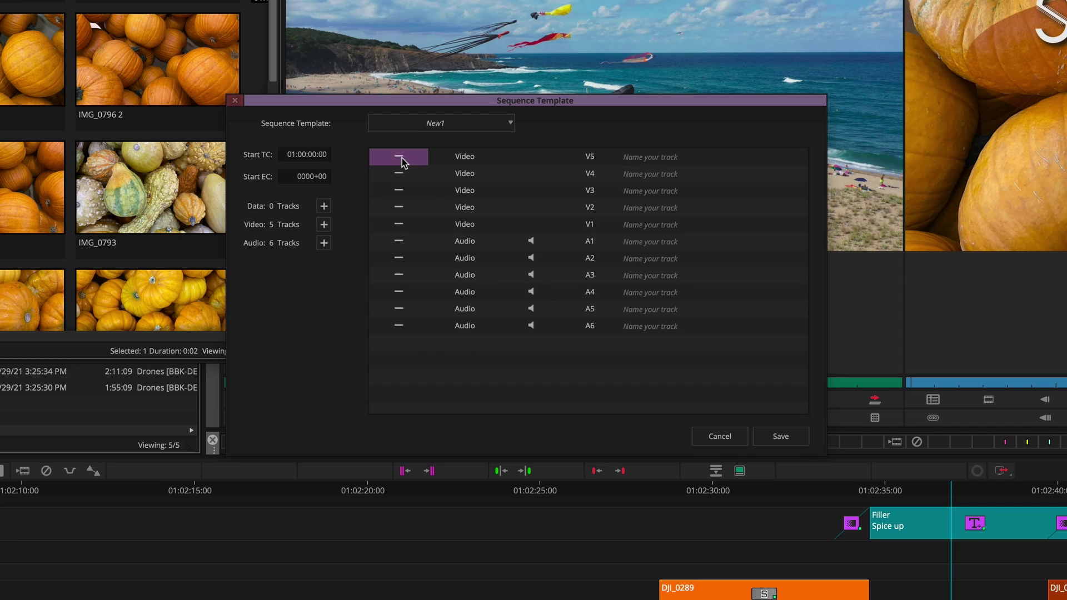
click(400, 158)
click(399, 157)
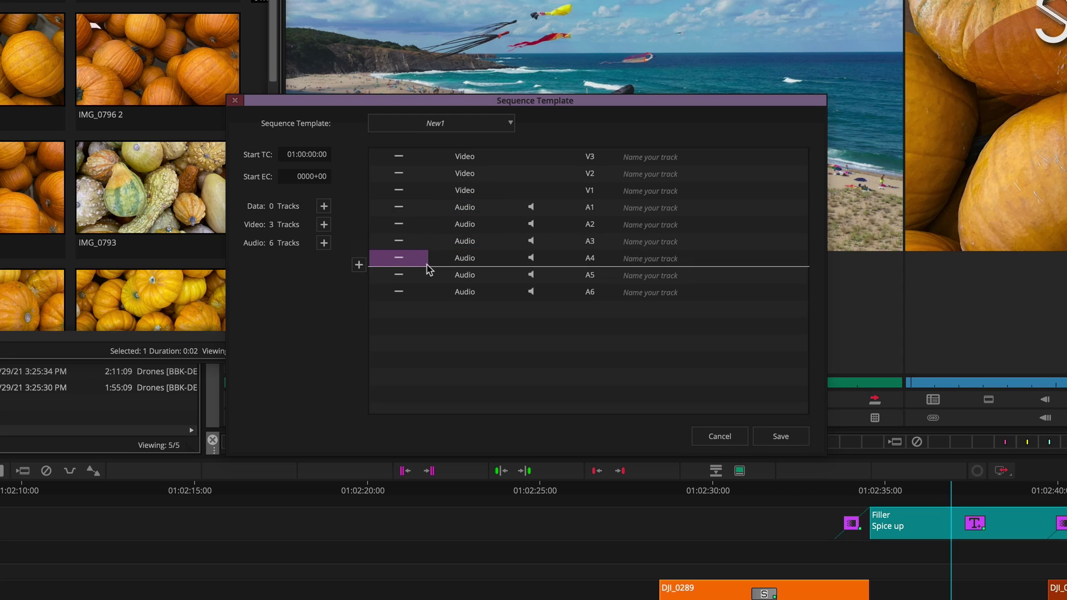
click(398, 291)
click(398, 274)
click(399, 258)
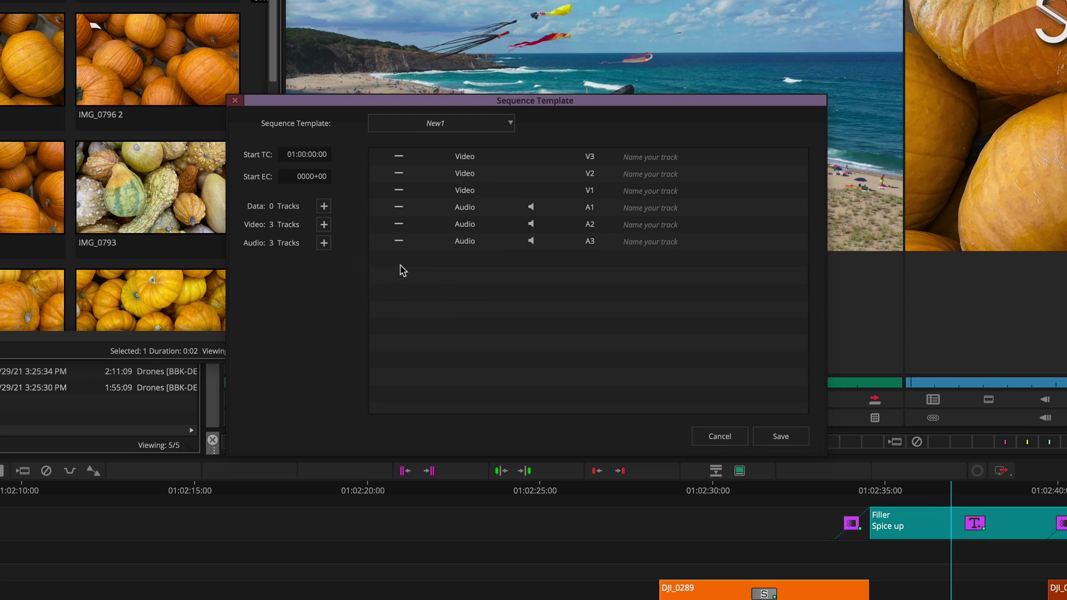
Step: Add one video track and three audio tracks to the New1 sequence template
click(324, 224)
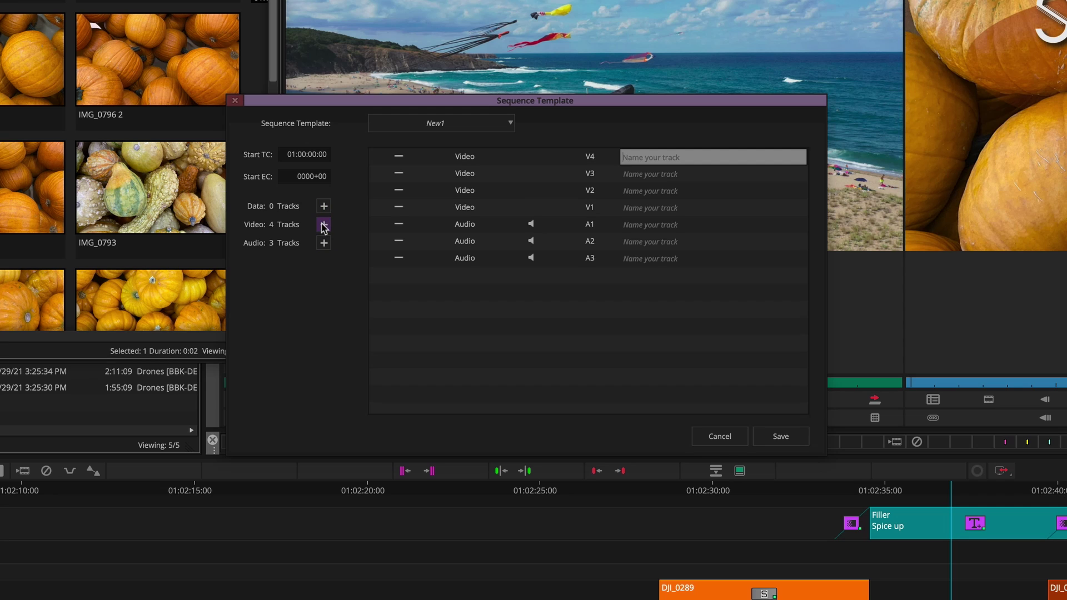
click(323, 242)
click(323, 243)
click(323, 243)
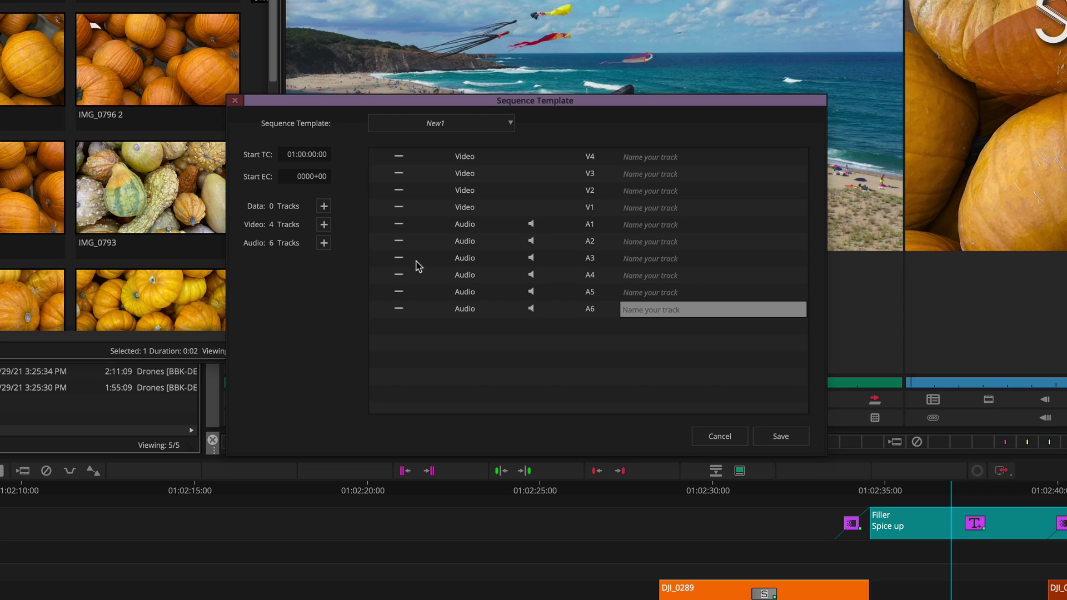
Step: Set audio track A5 to stereo and audio track A6 to 5.1 in the New1 template
click(532, 293)
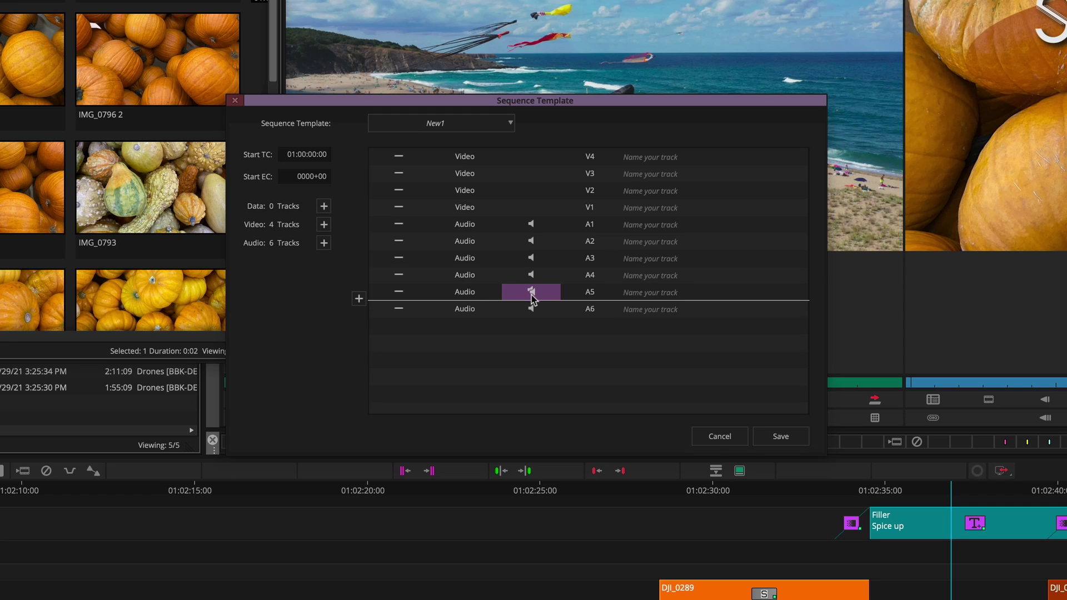
click(532, 309)
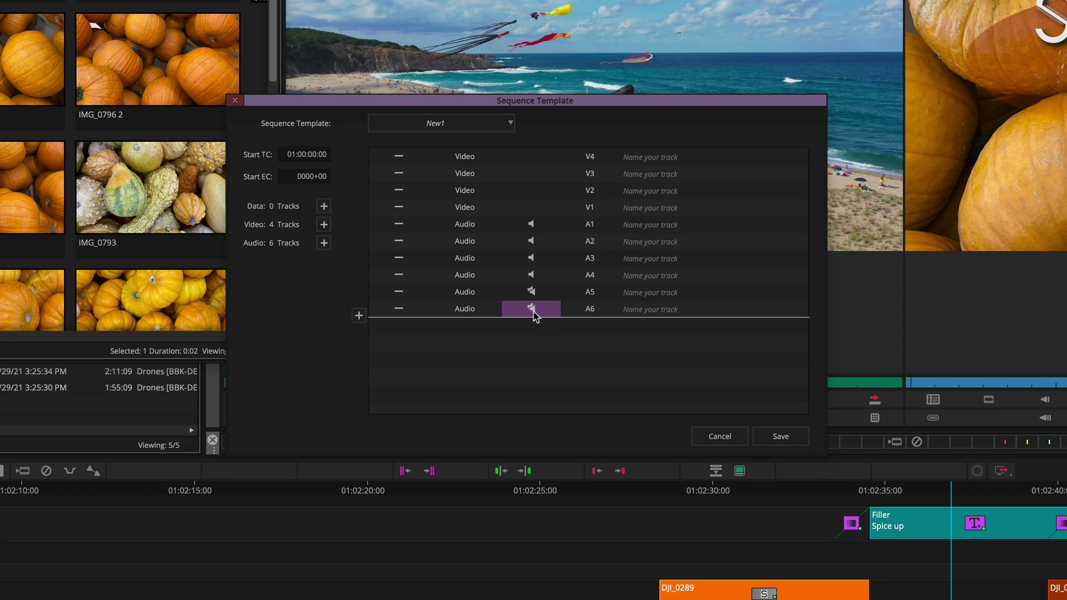
click(532, 309)
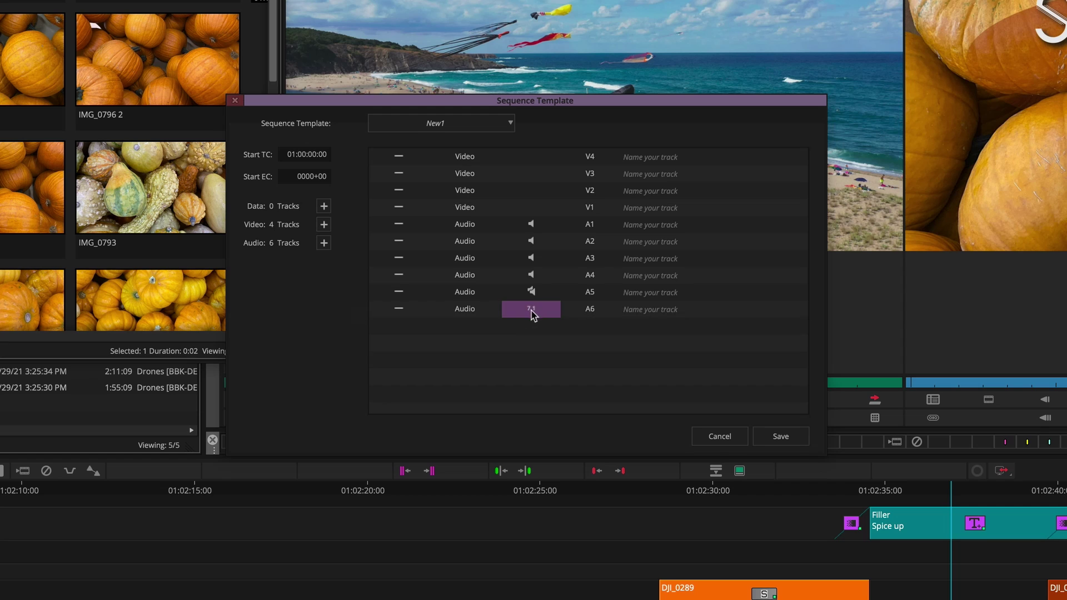
click(532, 311)
click(532, 313)
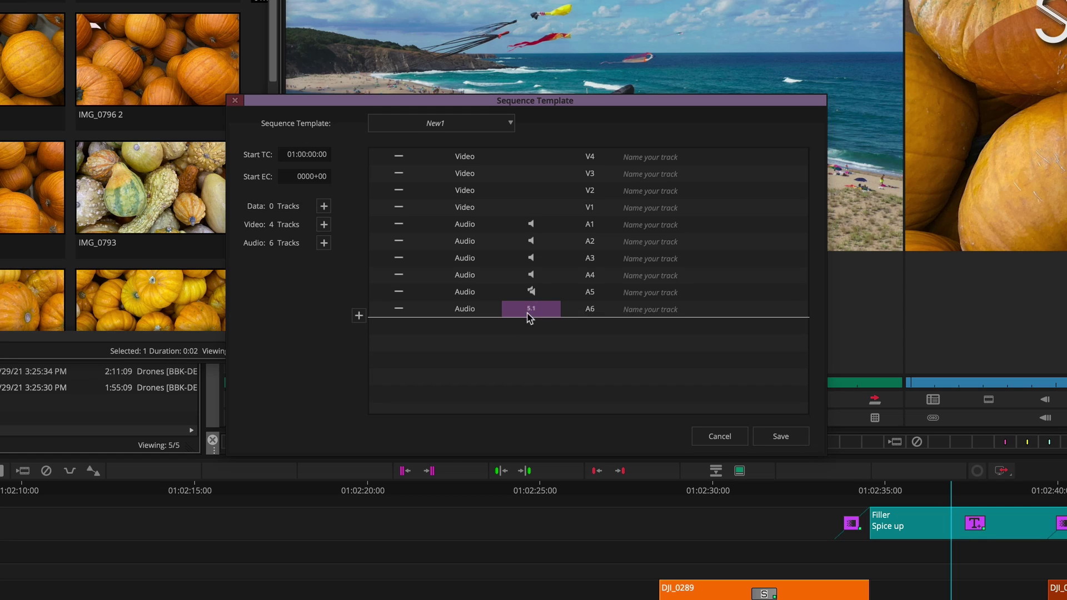
Step: Set audio track A6 to 7.1 and name video tracks V4 Title, V3 CC and V2 FX in the New1 template
click(532, 312)
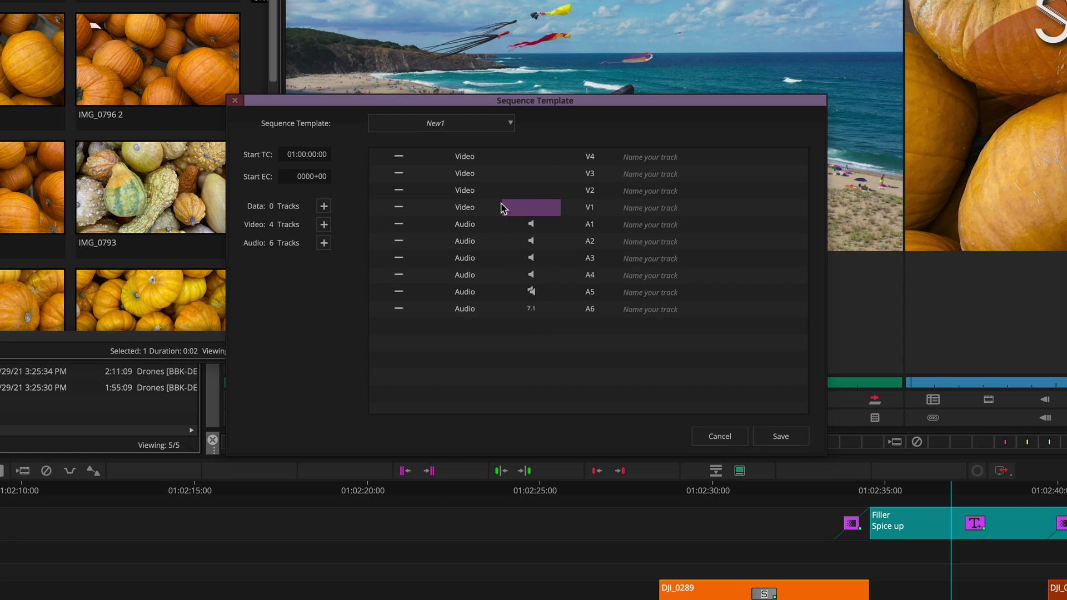
click(659, 159)
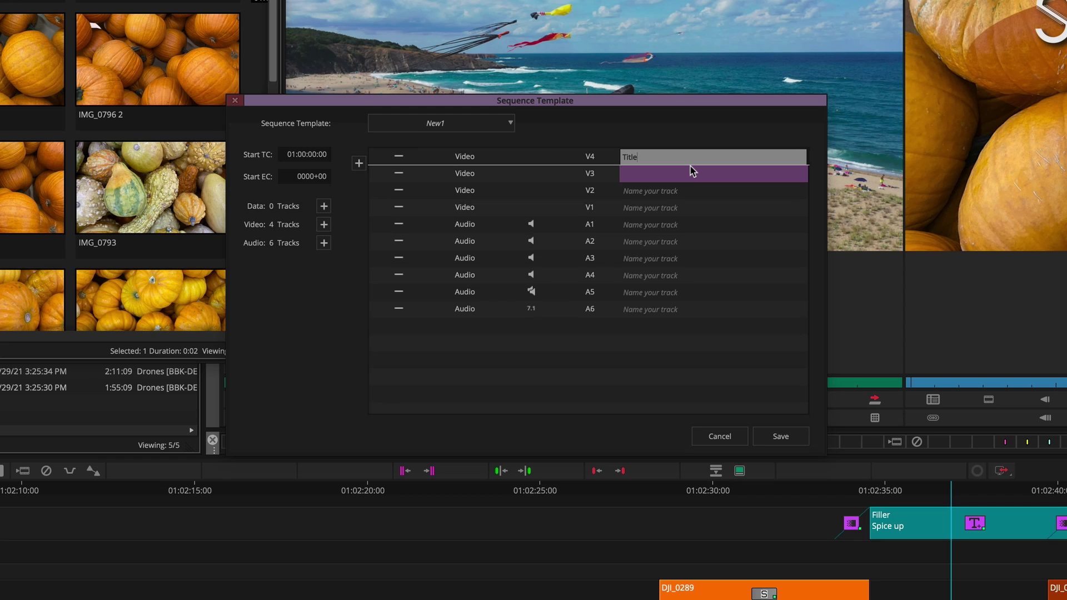
click(690, 175)
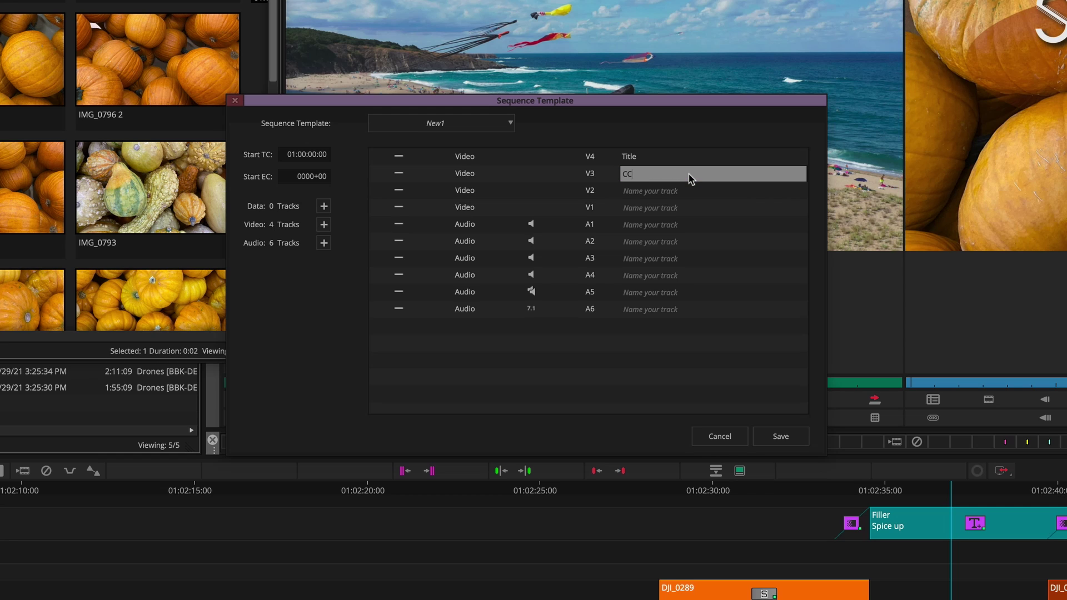
key(Return)
click(674, 191)
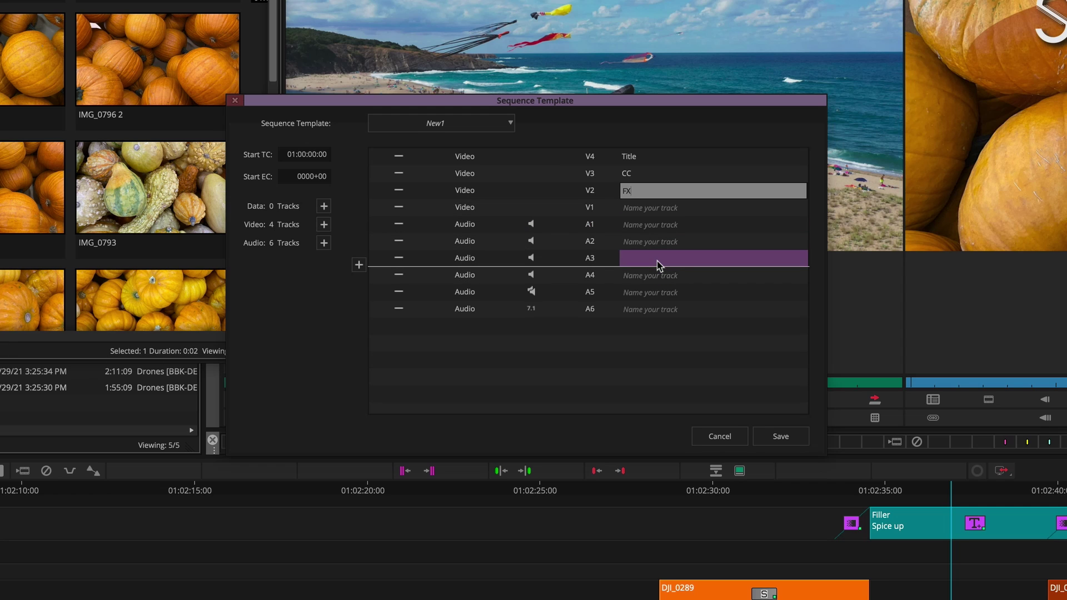
Step: Name audio track A3 Nat and audio track A5 Music, and save the New1 sequence template
click(656, 259)
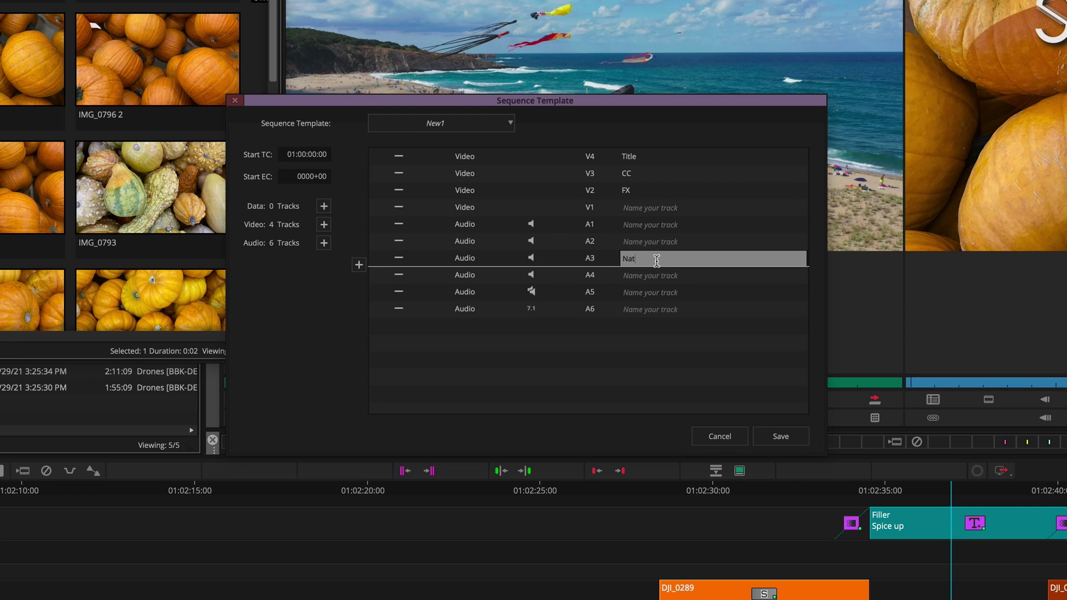
text(Nat)
click(654, 294)
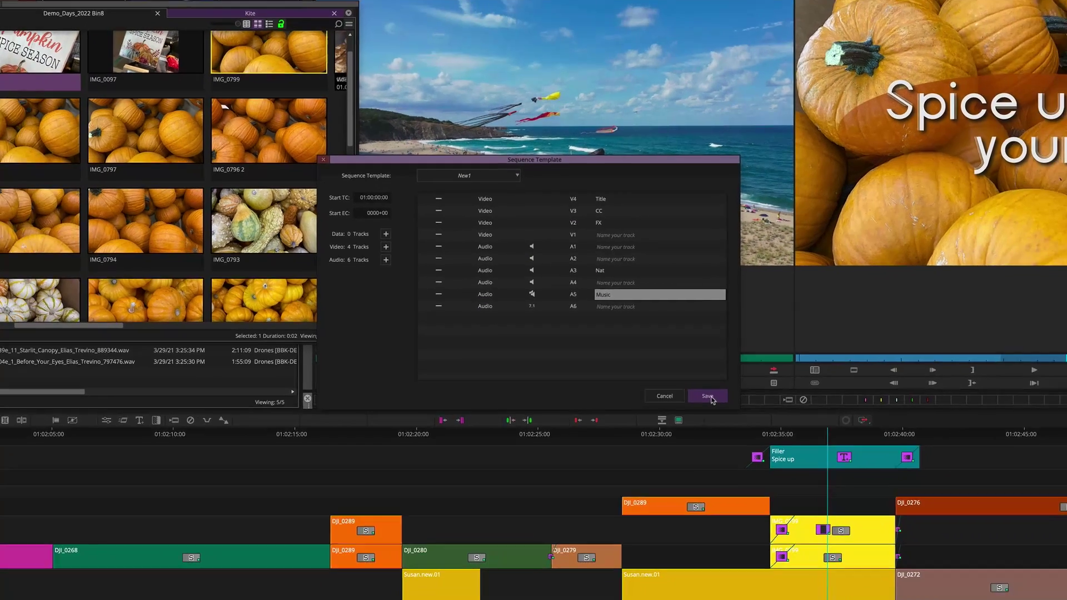
click(781, 436)
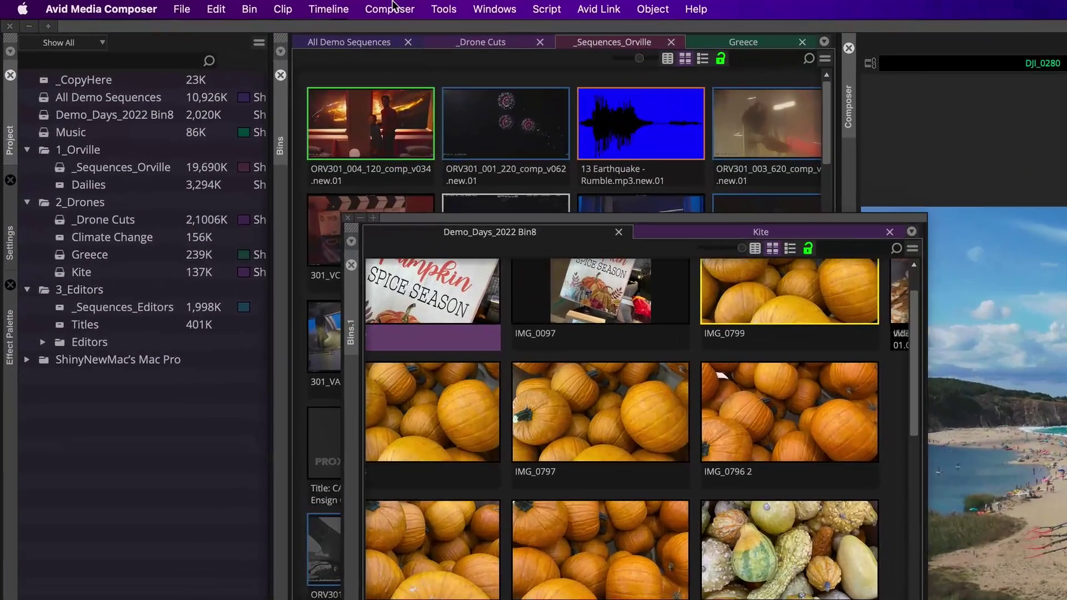
Step: Create a new sequence from the New1 template and store it in the Music bin
click(175, 4)
mouse_move(346, 6)
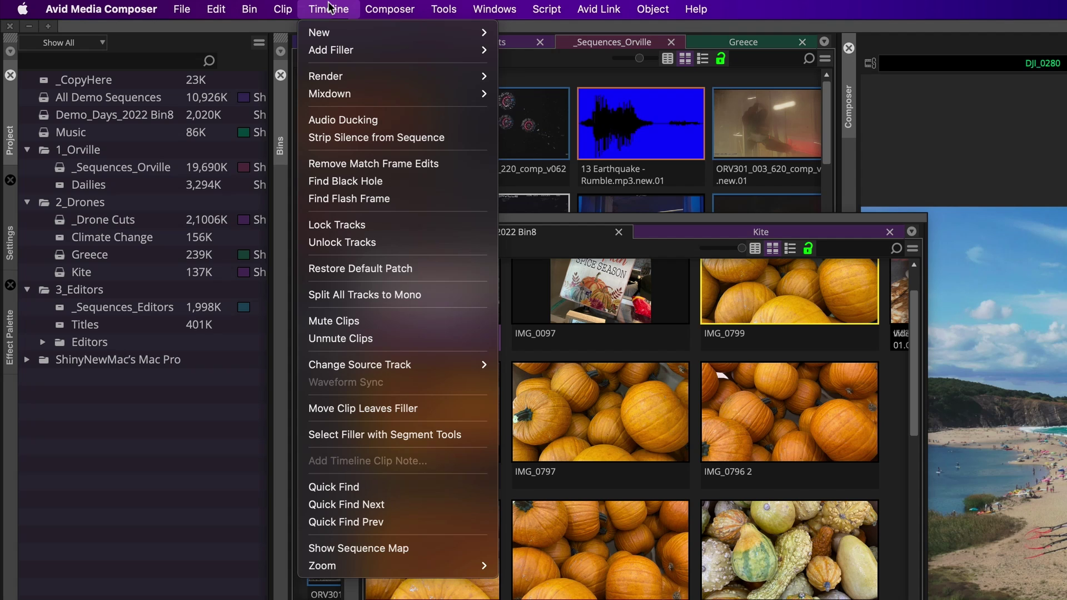
mouse_move(325, 29)
mouse_move(511, 37)
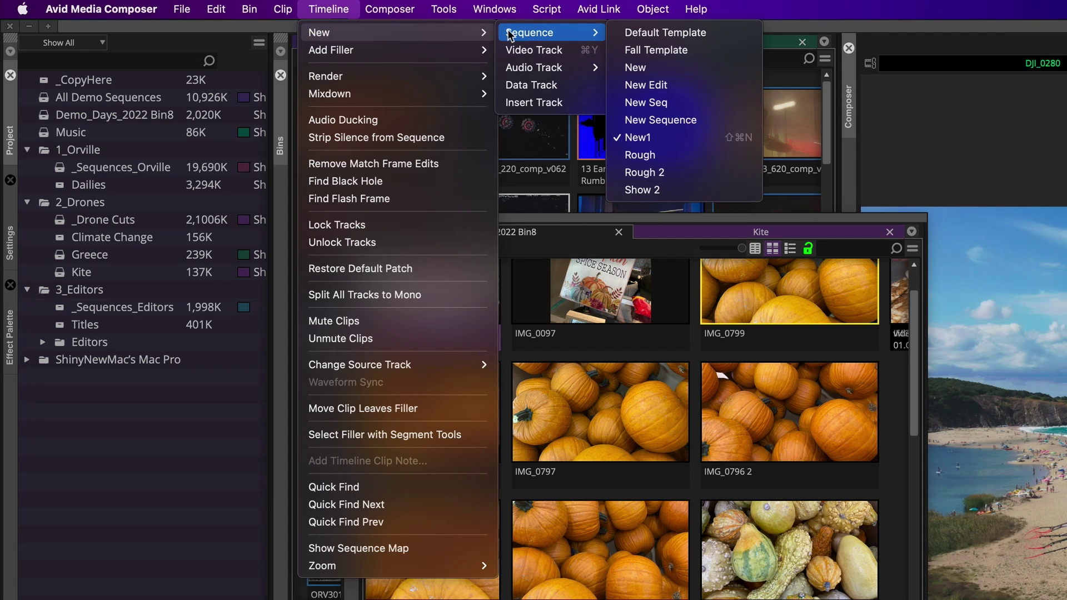
click(683, 138)
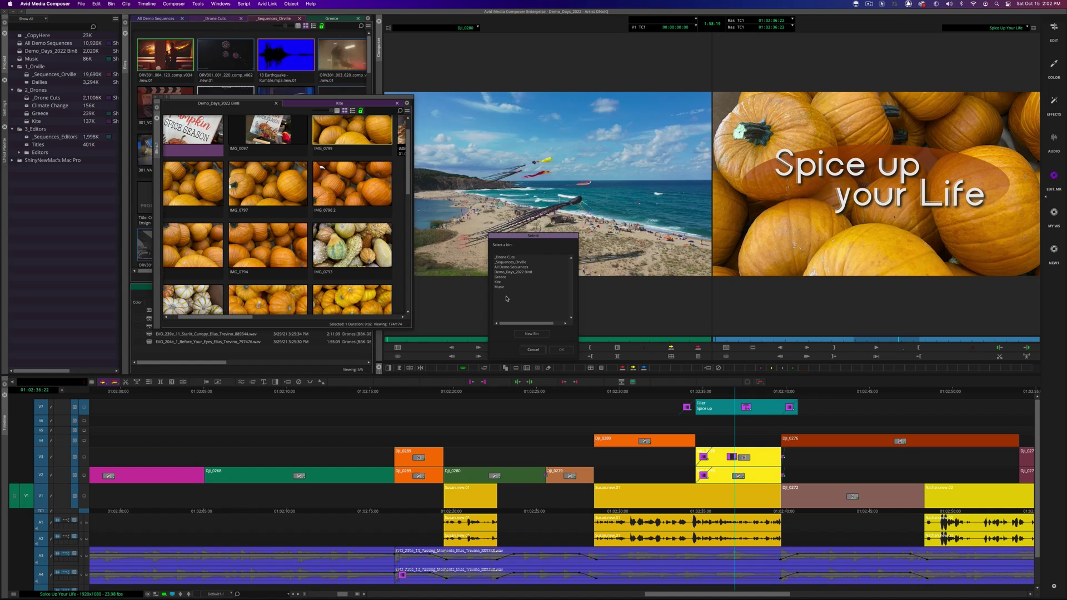
click(503, 288)
key(Return)
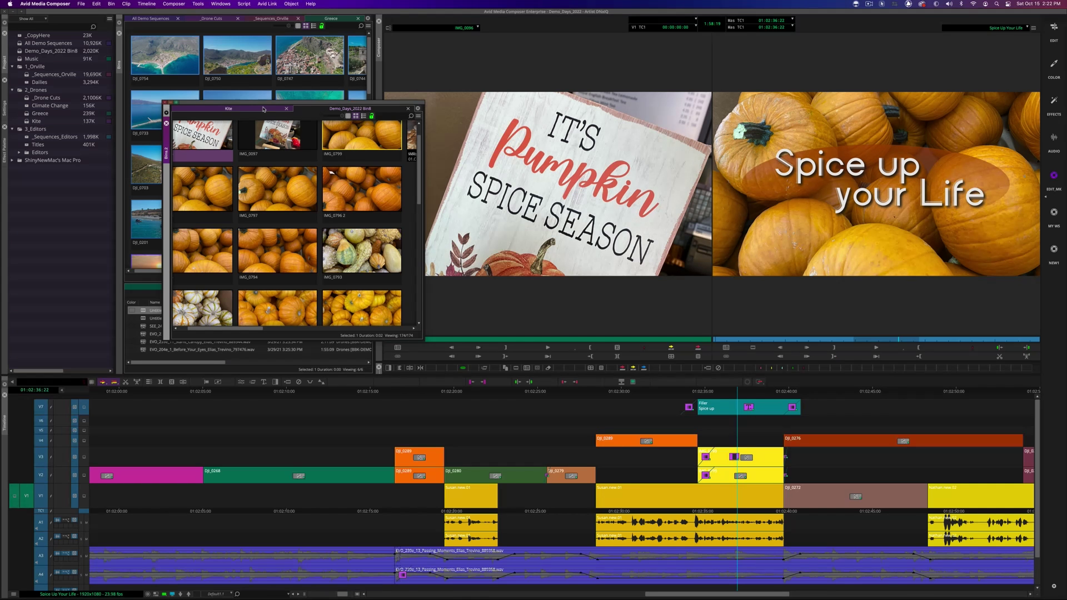
Step: Open the Audio Mixer and move its window below the floating bins, over the timeline
click(294, 110)
click(321, 110)
click(198, 4)
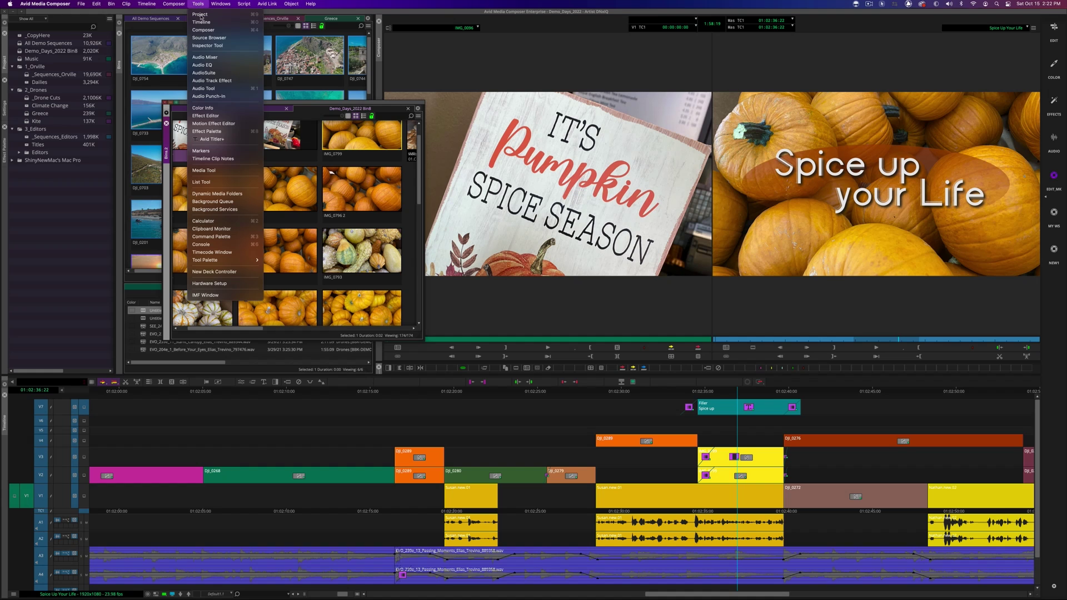
click(205, 57)
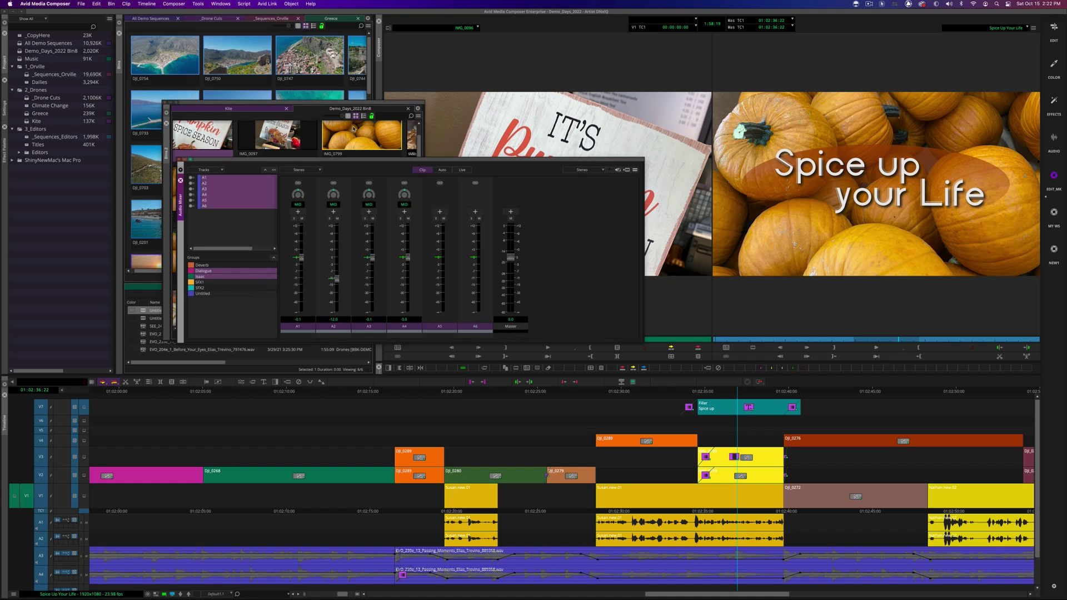
drag(381, 164, 264, 337)
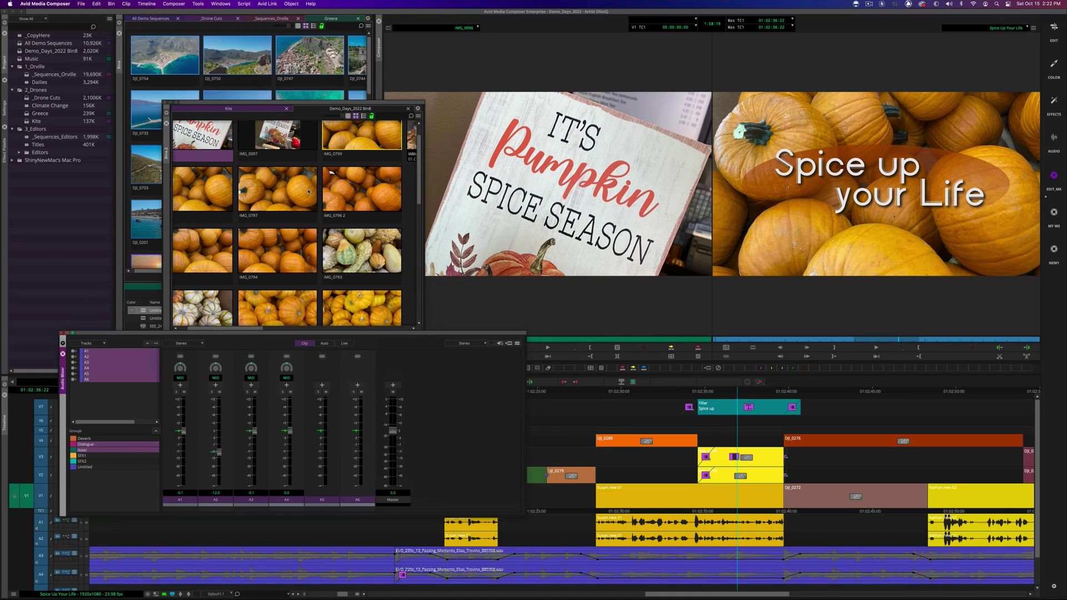
Step: Move the floating bin window away from the Audio Mixer and detach Demo_Days_2022 Bin8 into its own window
drag(311, 107, 371, 96)
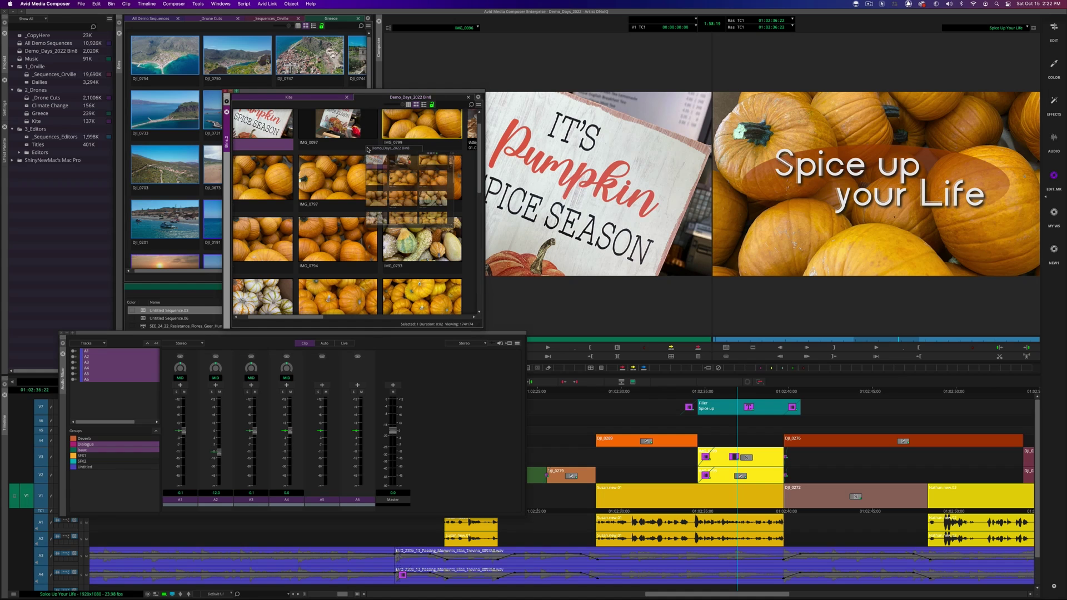
drag(395, 97, 379, 147)
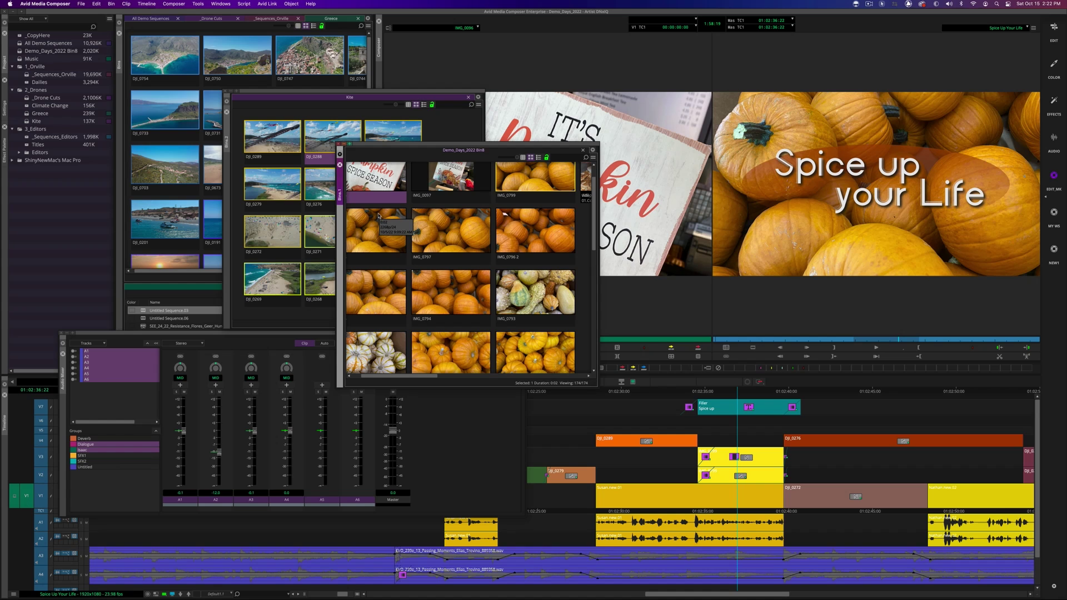
Step: Cycle the focus repeatedly through the open panels and floating windows, including the project, bins, composer, timeline and Audio Mixer
key(super+grave)
key(super+grave)
key(super+grave)
key(super+grave)
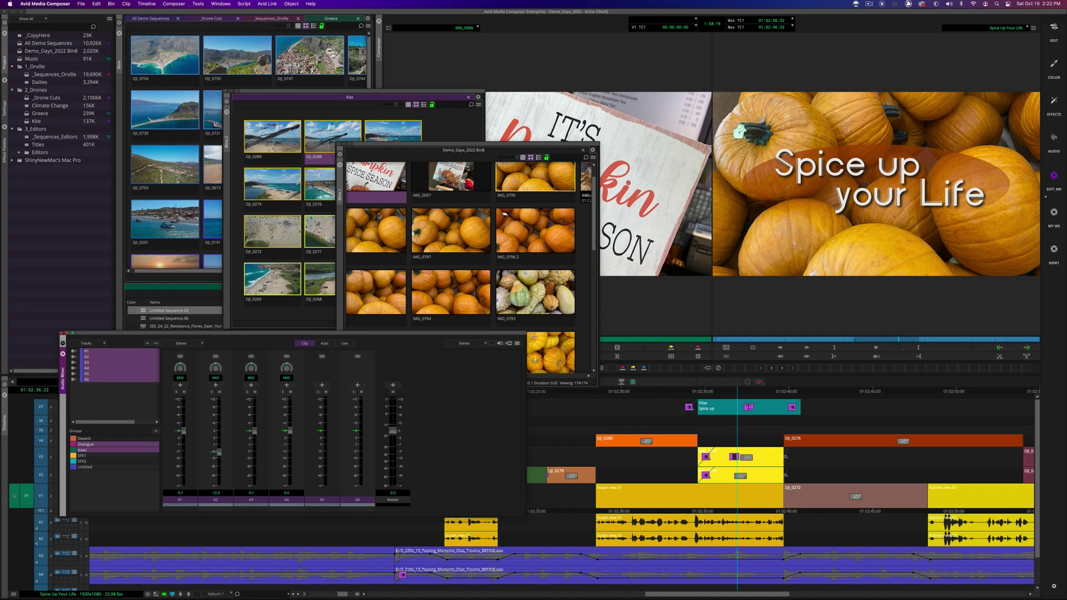
key(super+grave)
key(super+grave)
key(super+grave)
key(super+grave)
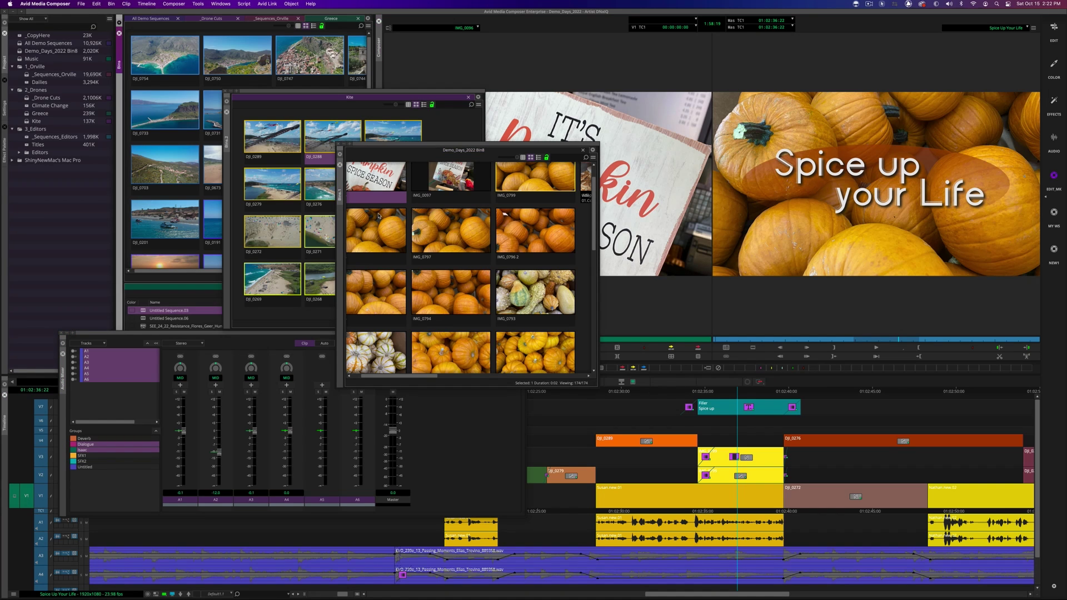
key(super+grave)
key(super+grave)
key(super+grave)
key(super+grave)
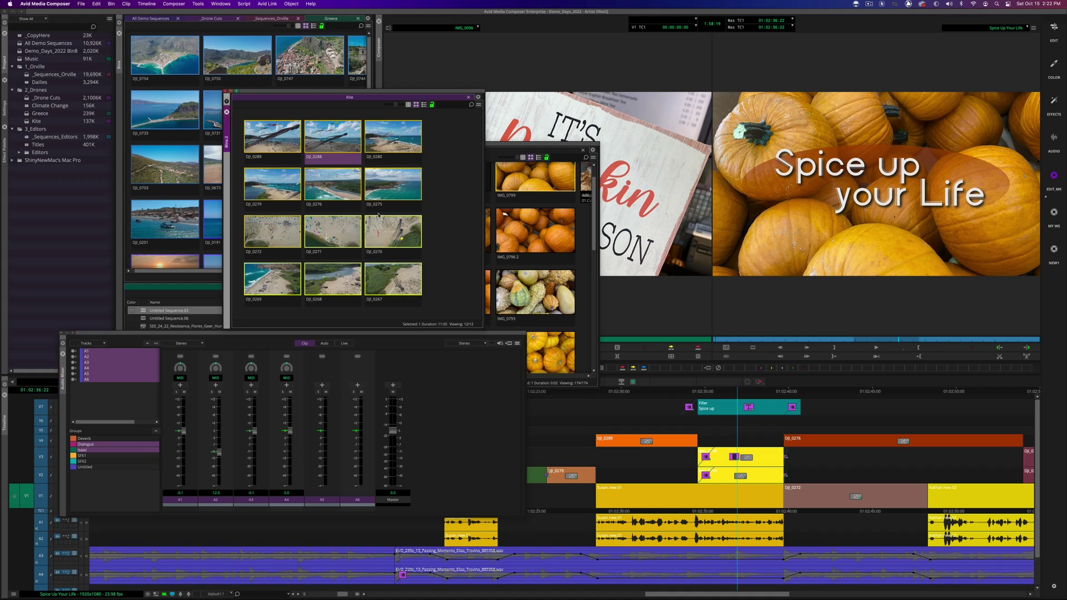
key(super+grave)
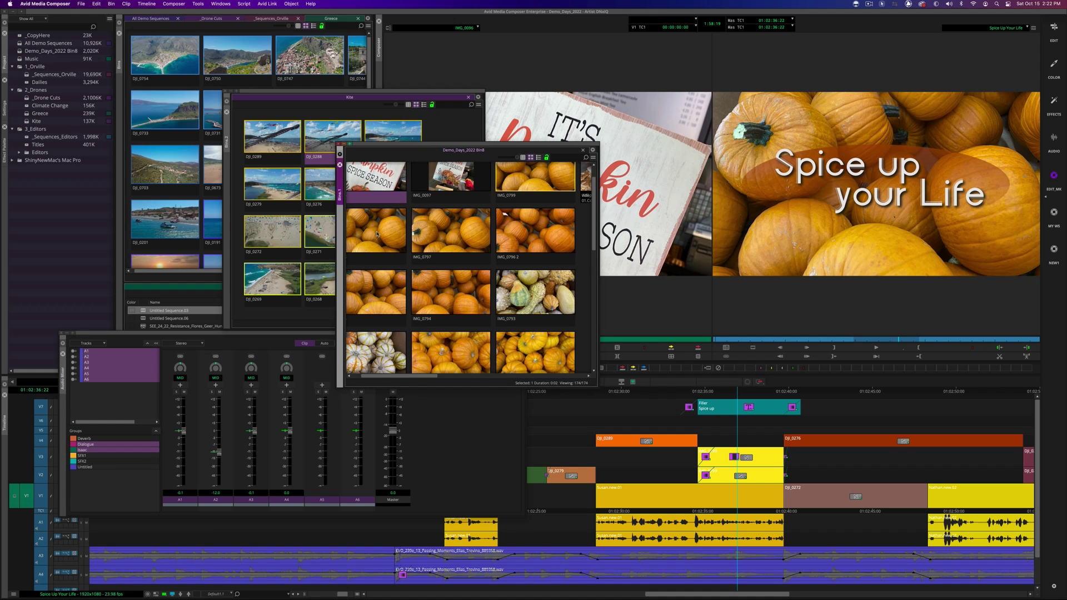
key(super+Up)
key(super+Up)
key(super+Up)
key(super+Up)
key(super+Up)
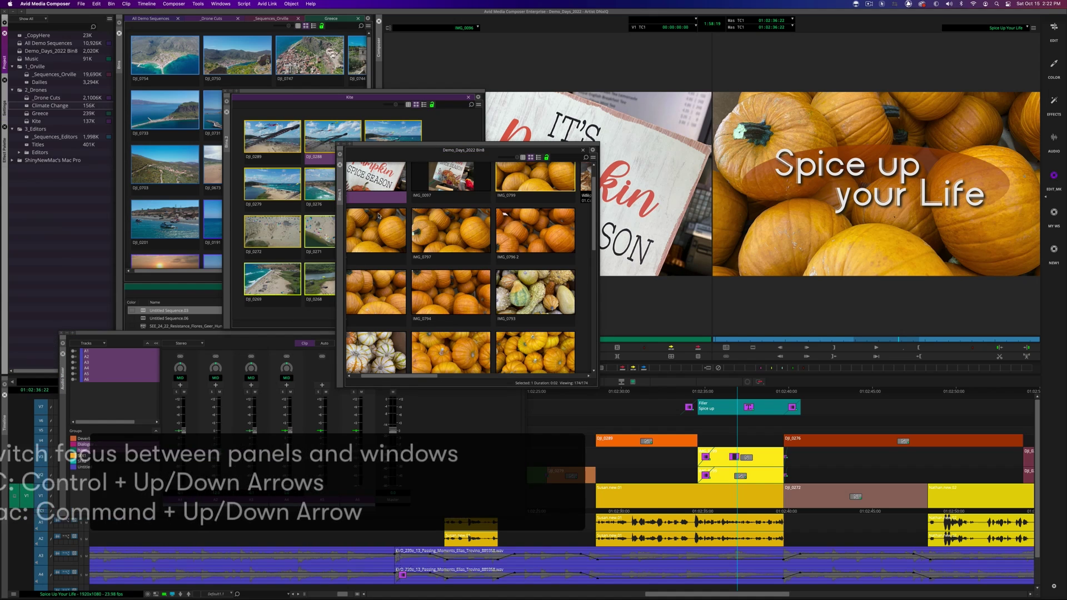
key(super+Up)
key(super+Up)
key(super+Up)
key(super+Up)
key(super+Up)
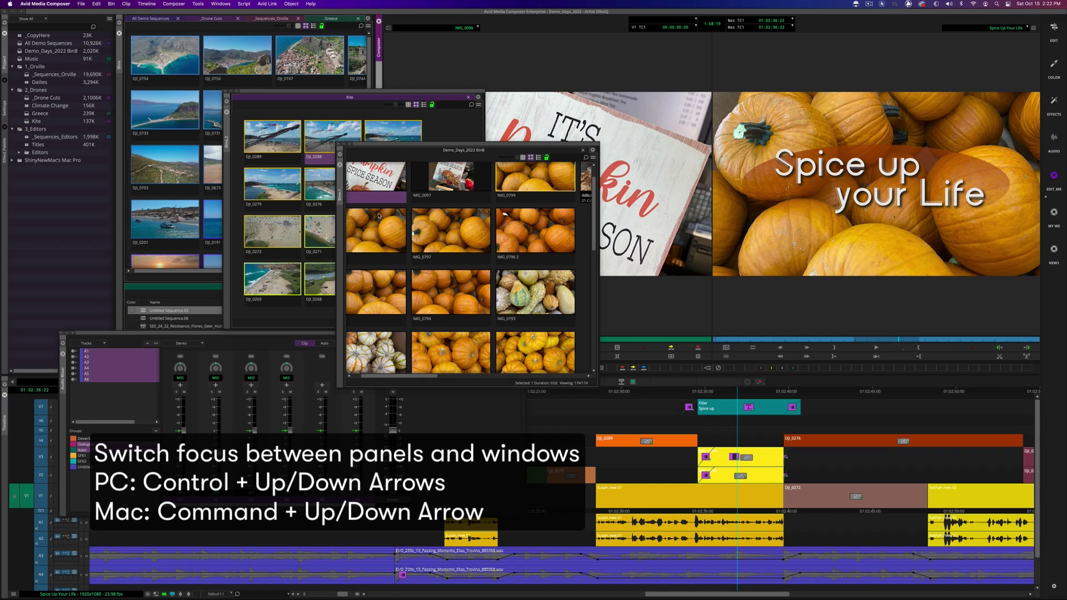
key(super+Up)
key(super+Up)
key(super+Up)
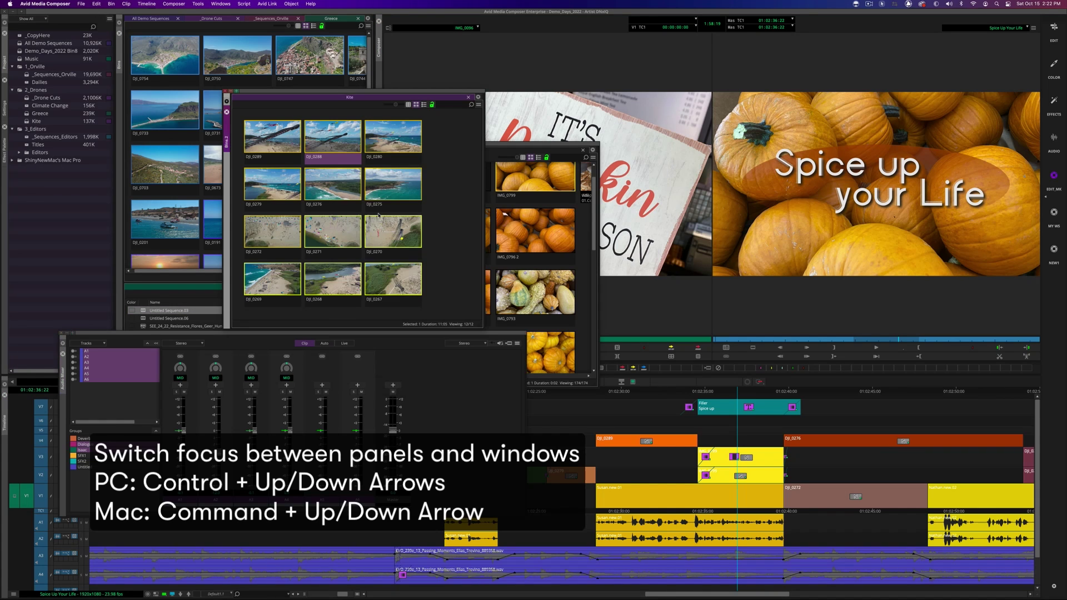
key(super+Up)
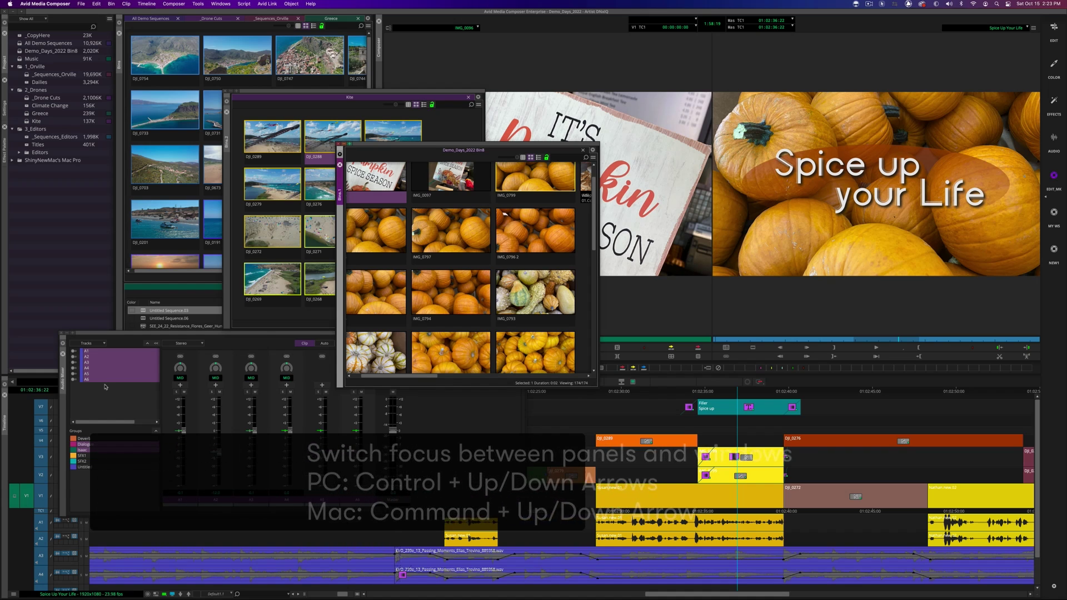
key(super+Up)
Step: Move the Kite bin window clear of the main bin container and cycle through the container's tabbed bins
drag(267, 97, 402, 175)
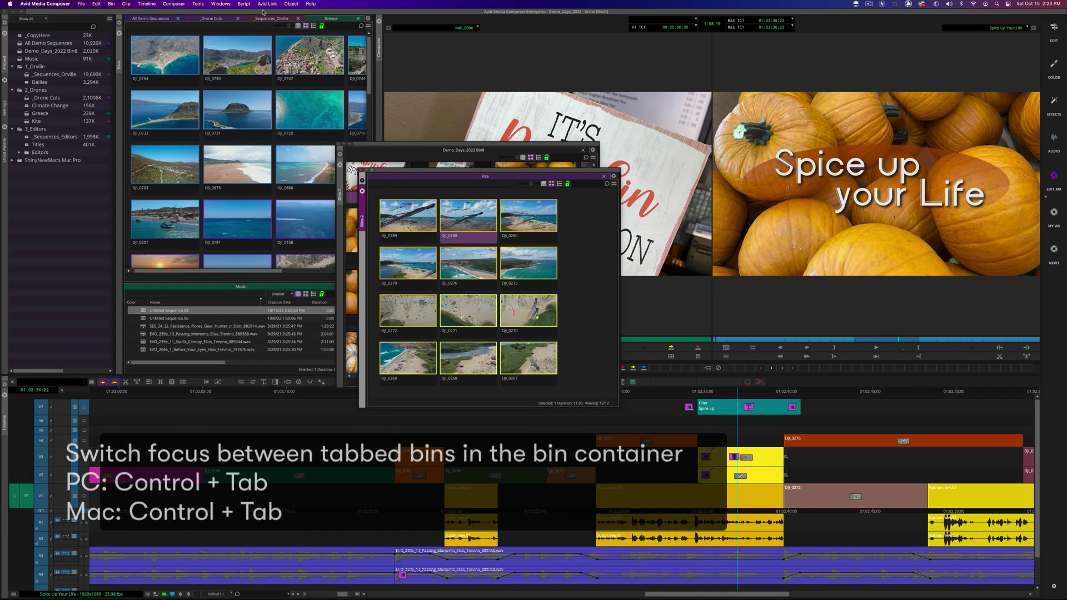
key(ctrl+Tab)
click(226, 19)
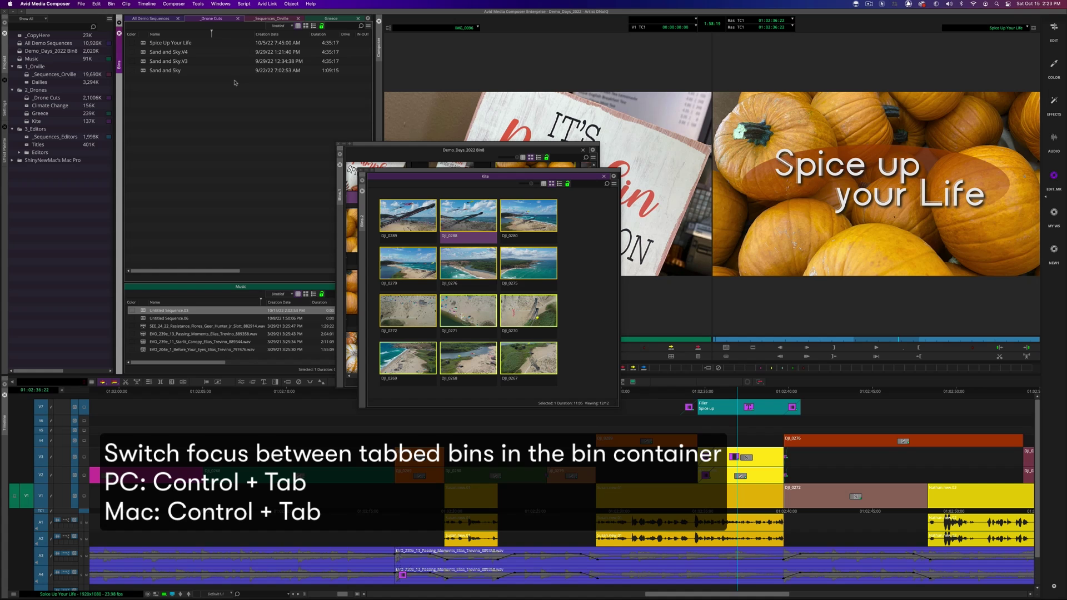
key(ctrl+Tab)
key(ctrl+Tab)
key(ctrl+Tab)
key(ctrl+Tab)
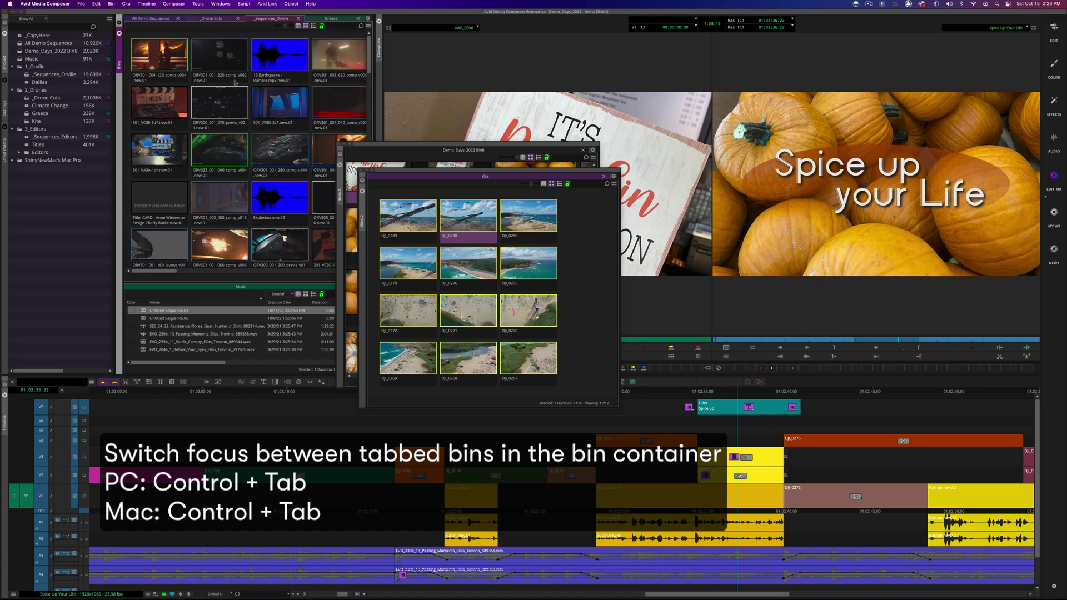
key(ctrl+Tab)
key(ctrl+Tab)
key(ctrl+Tab)
key(ctrl+Tab)
key(ctrl+Tab)
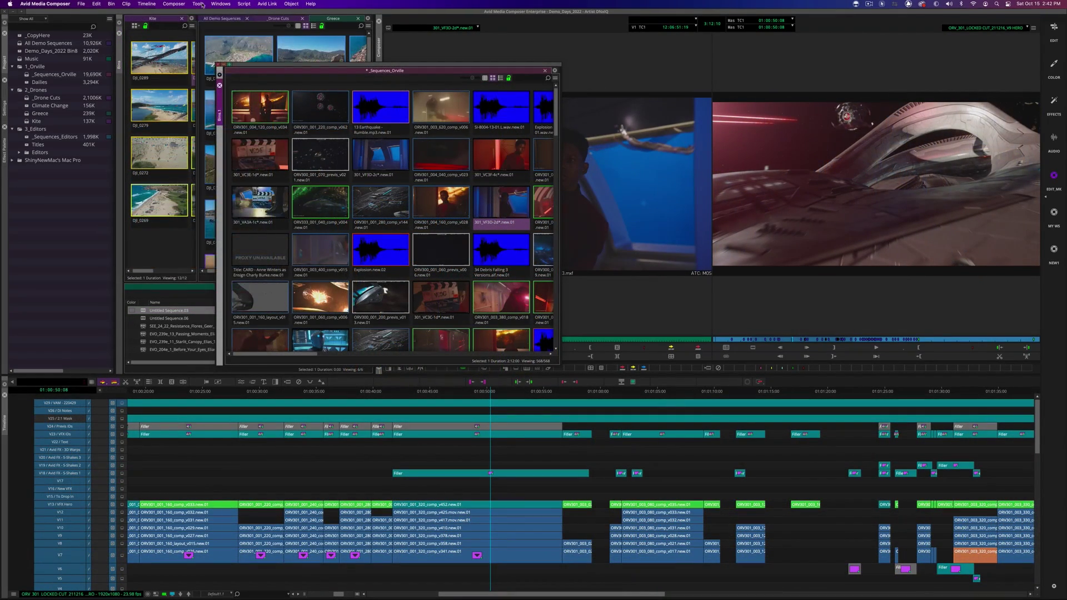
Step: Open the Audio Mixer for the loaded Orville sequence and play the sequence to watch its track levels
click(198, 4)
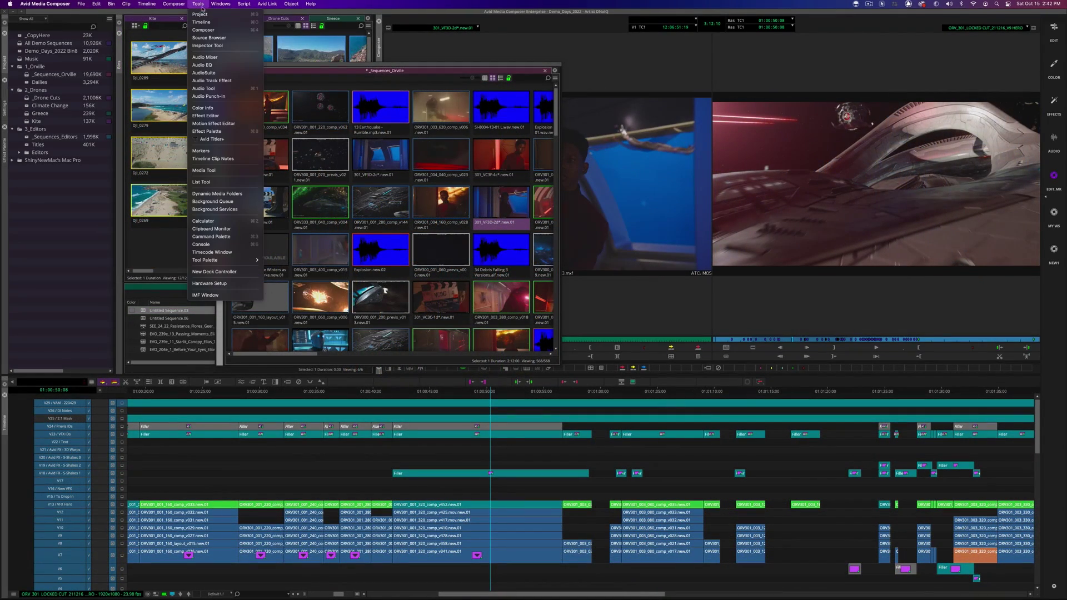
click(222, 59)
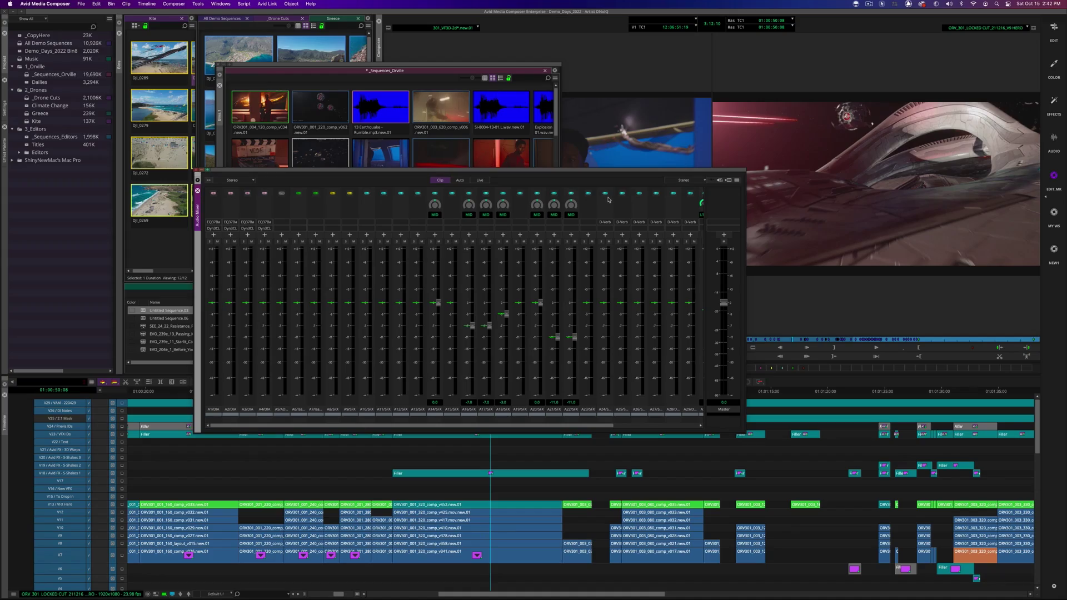
key(space)
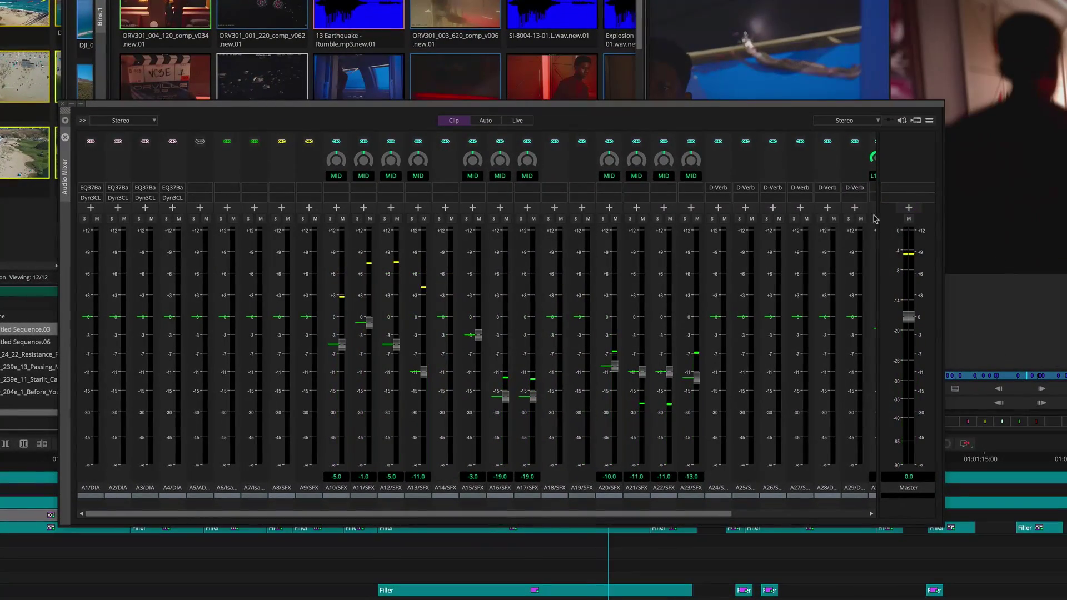
Step: Assign audio tracks A18/SFX and A19/SFX to Gang H in the Audio Mixer
click(555, 142)
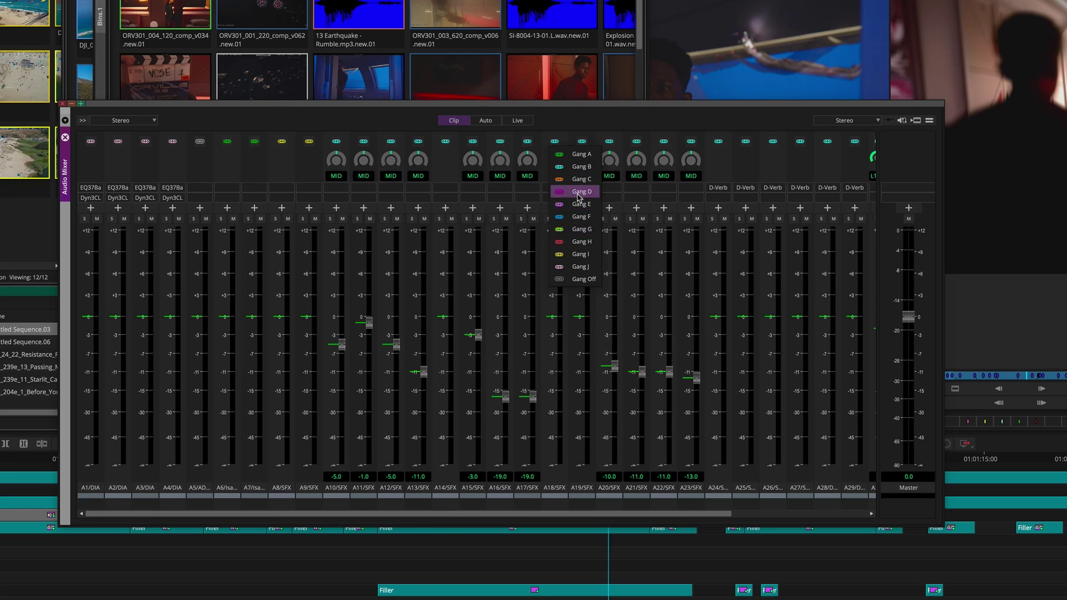
click(584, 240)
click(581, 142)
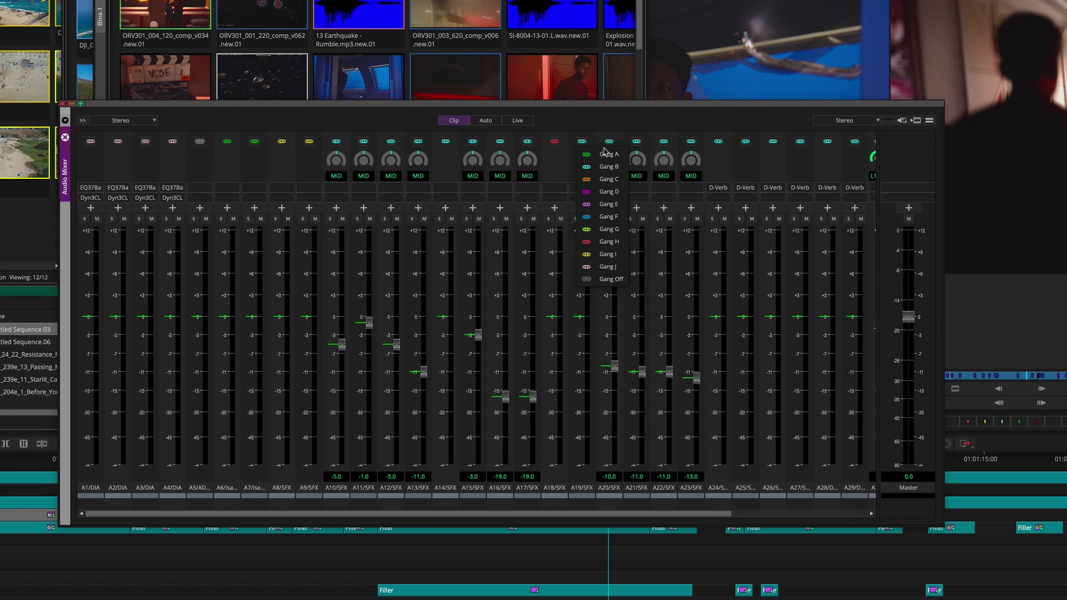
click(609, 241)
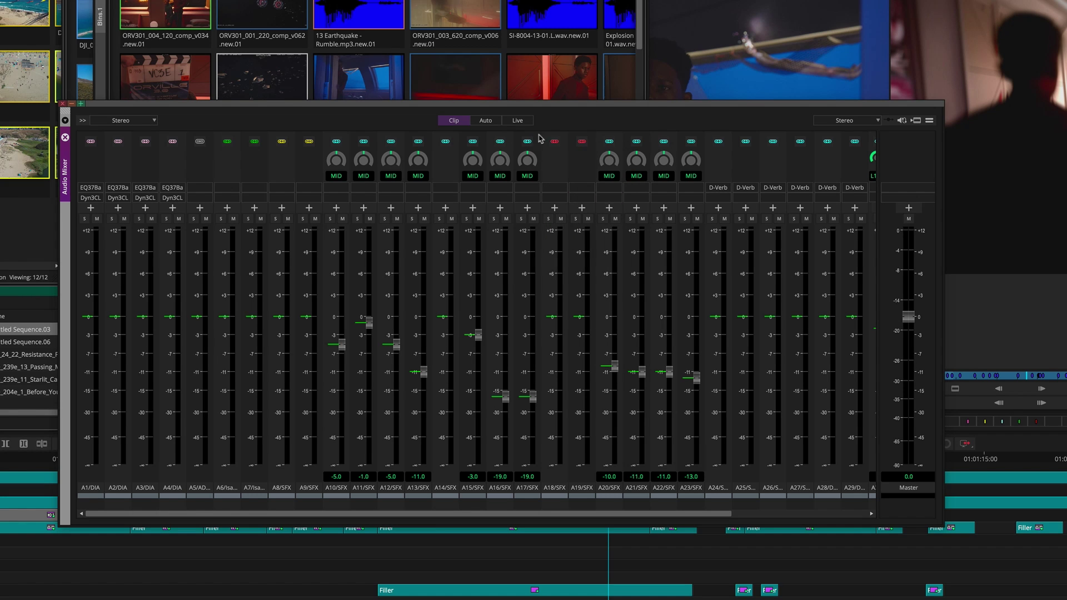
Step: Assign audio tracks A10/SFX through A21/SFX to Gang F from the mixer's track list and raise the ganged faders
click(83, 121)
drag(152, 215, 157, 312)
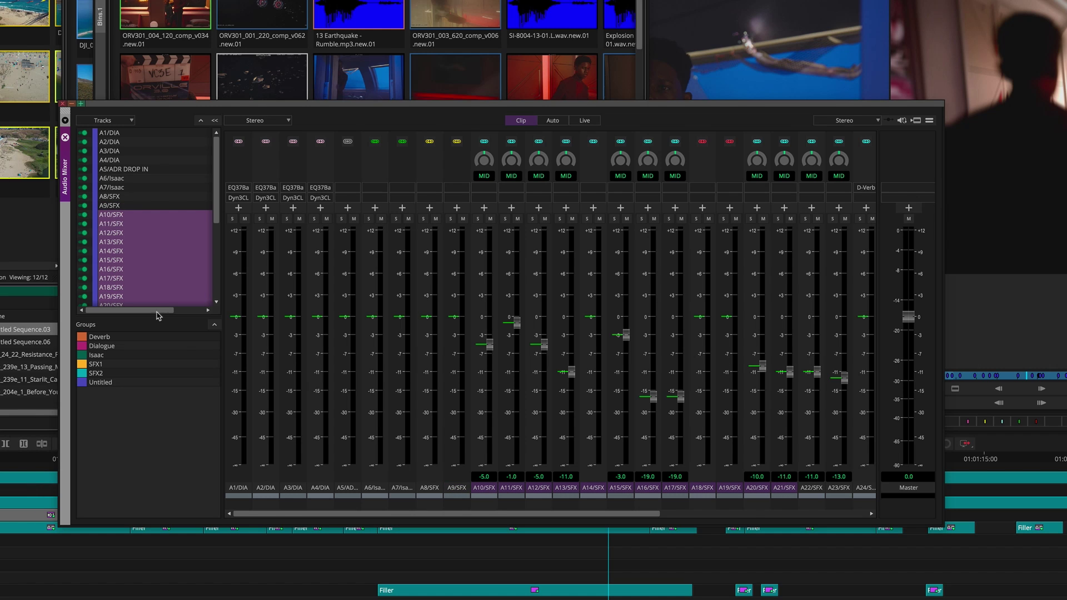
right_click(156, 253)
mouse_move(182, 276)
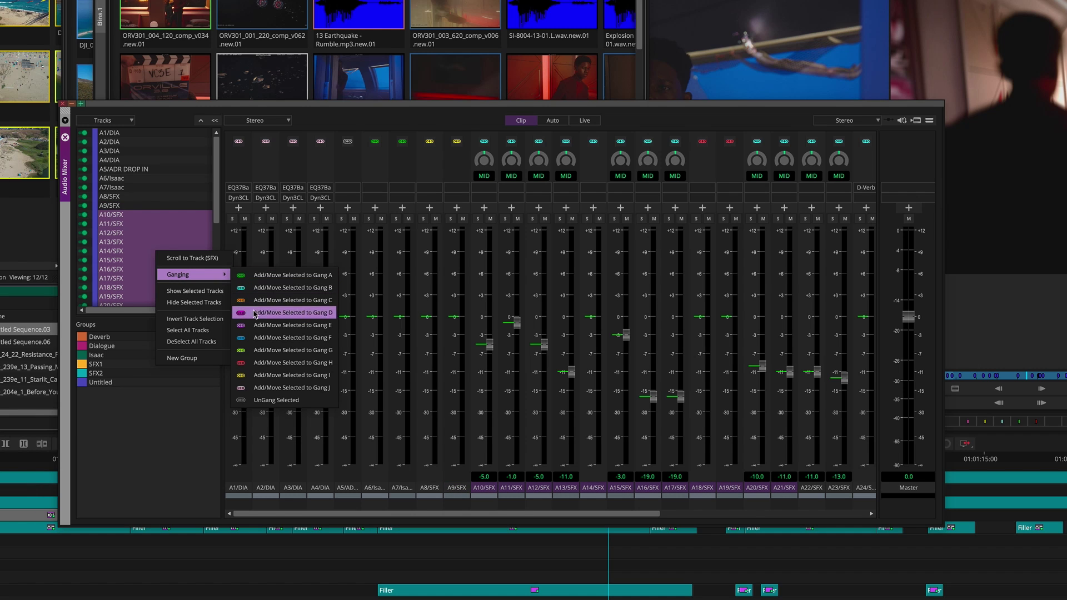
click(254, 338)
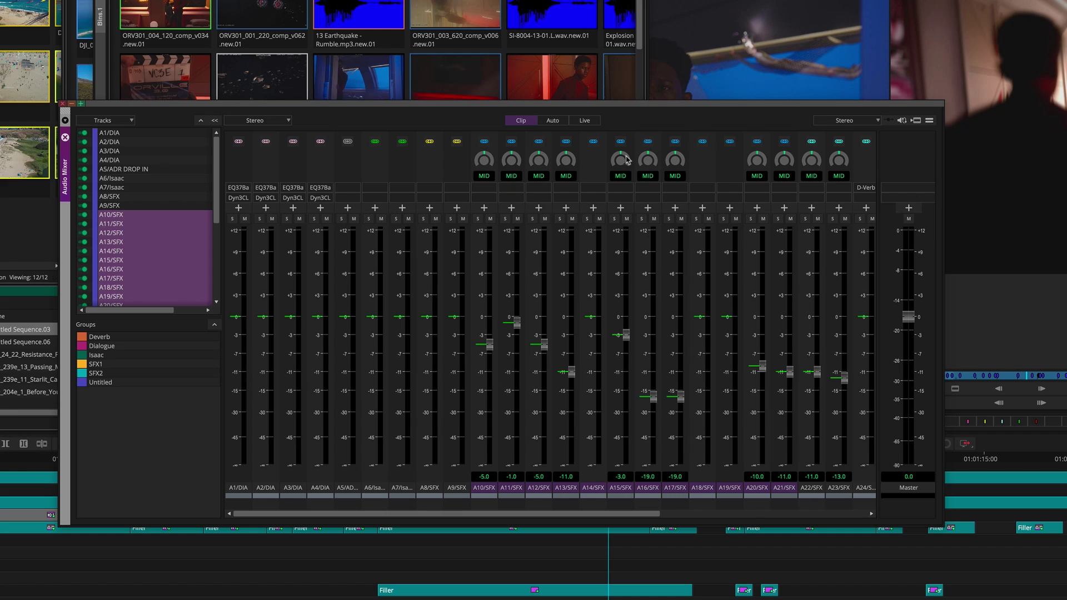
drag(549, 347, 544, 320)
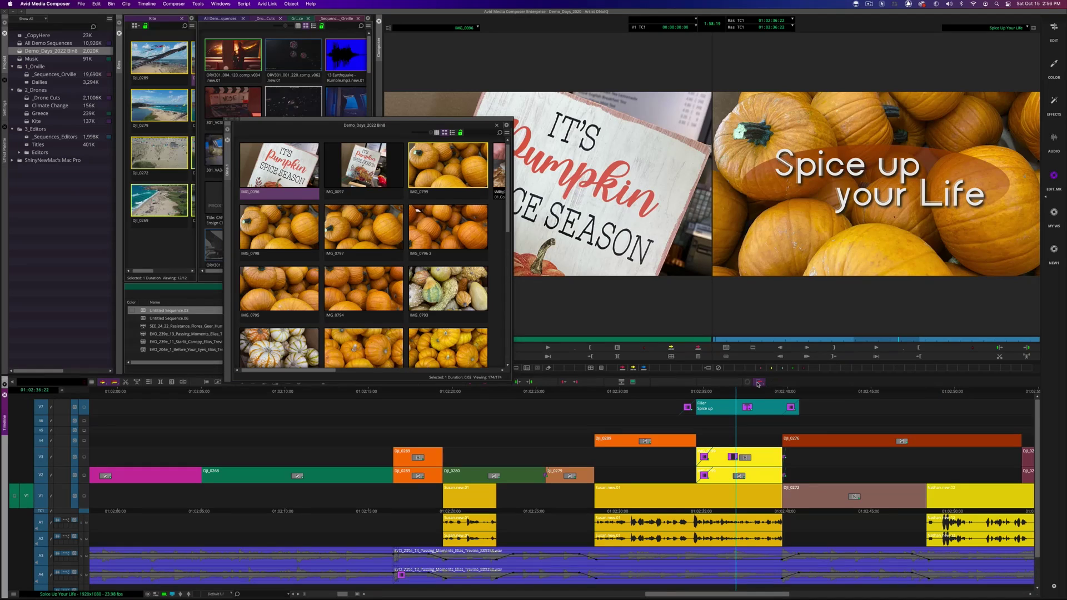
Step: Enable both SRT and NewTek NDI as Open I/O output targets alongside Artist DNxIQ
click(759, 382)
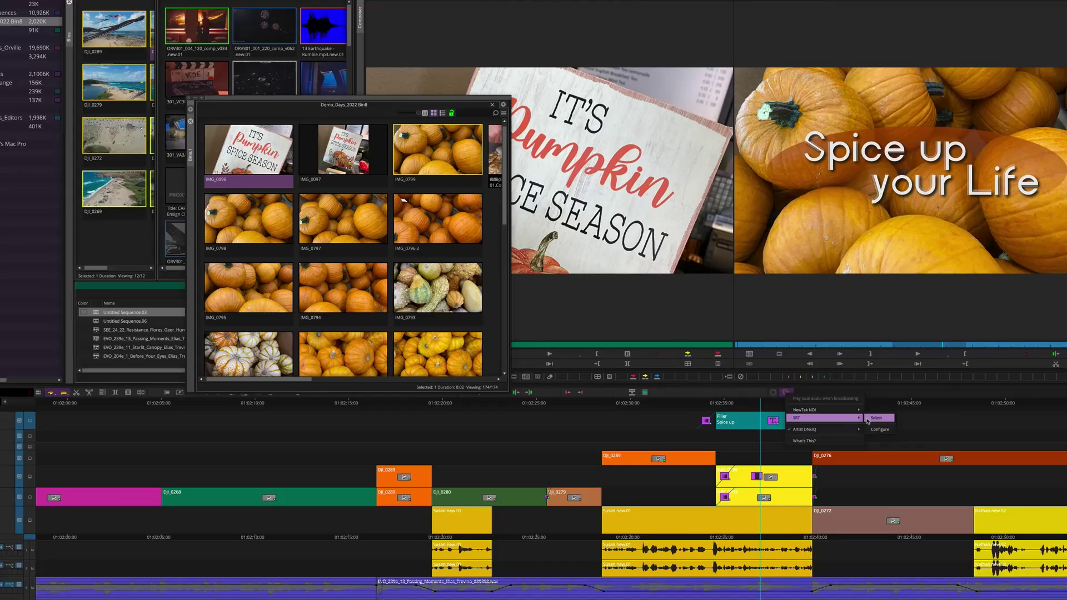
click(760, 383)
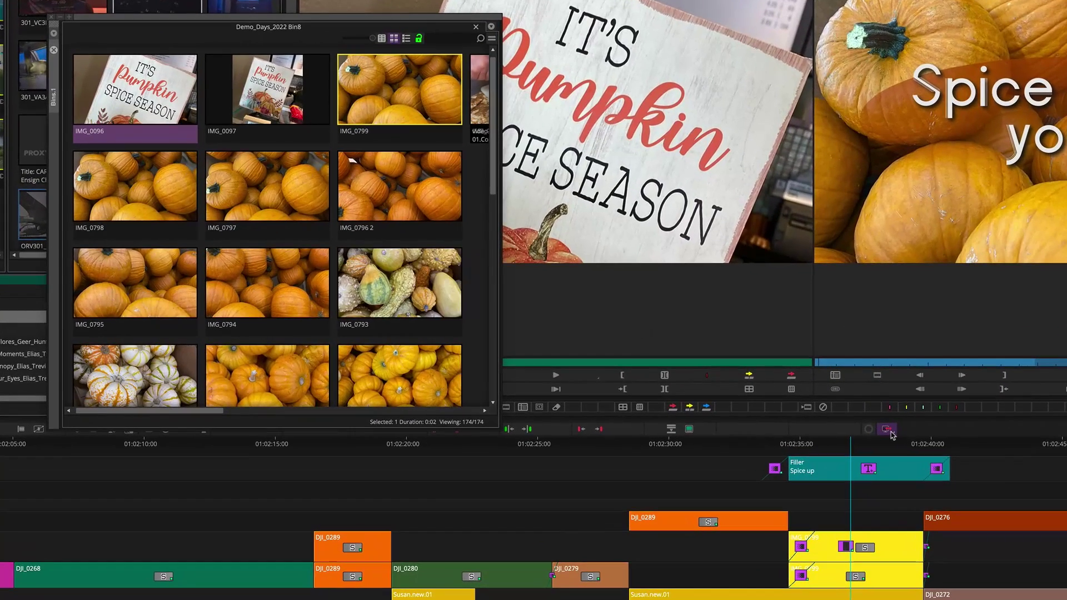
click(887, 430)
mouse_move(906, 459)
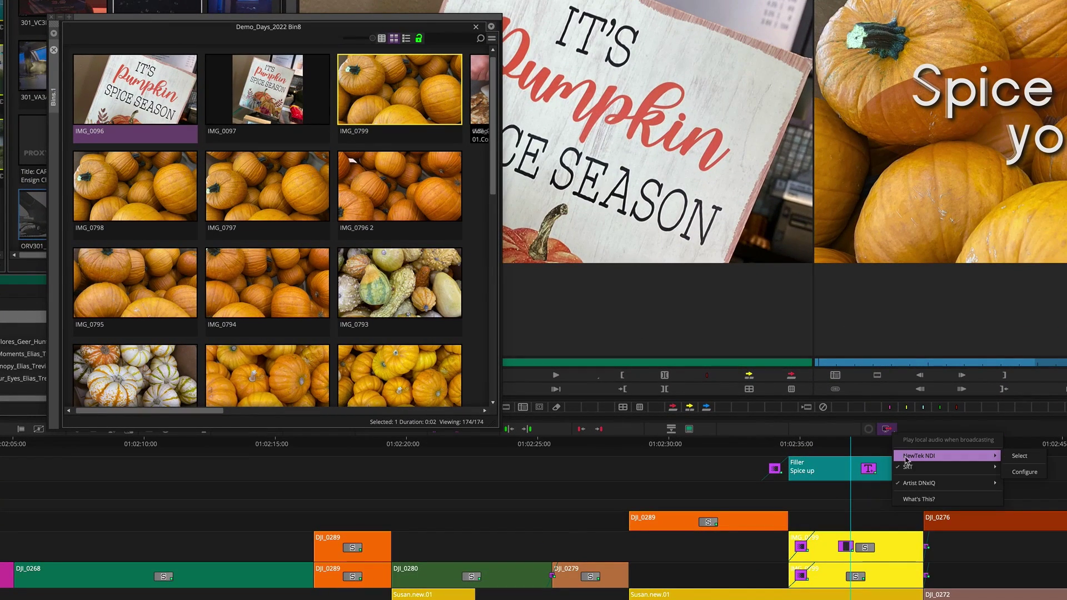
click(1019, 456)
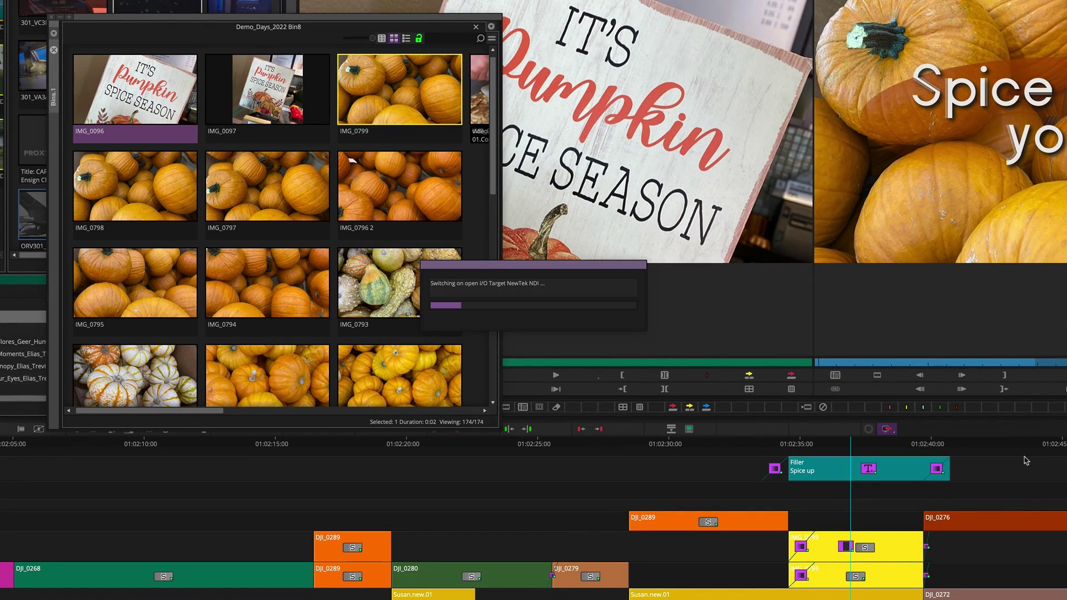
Step: Review the SRT output configuration, including its connection and quality settings, and close it without applying changes
click(887, 431)
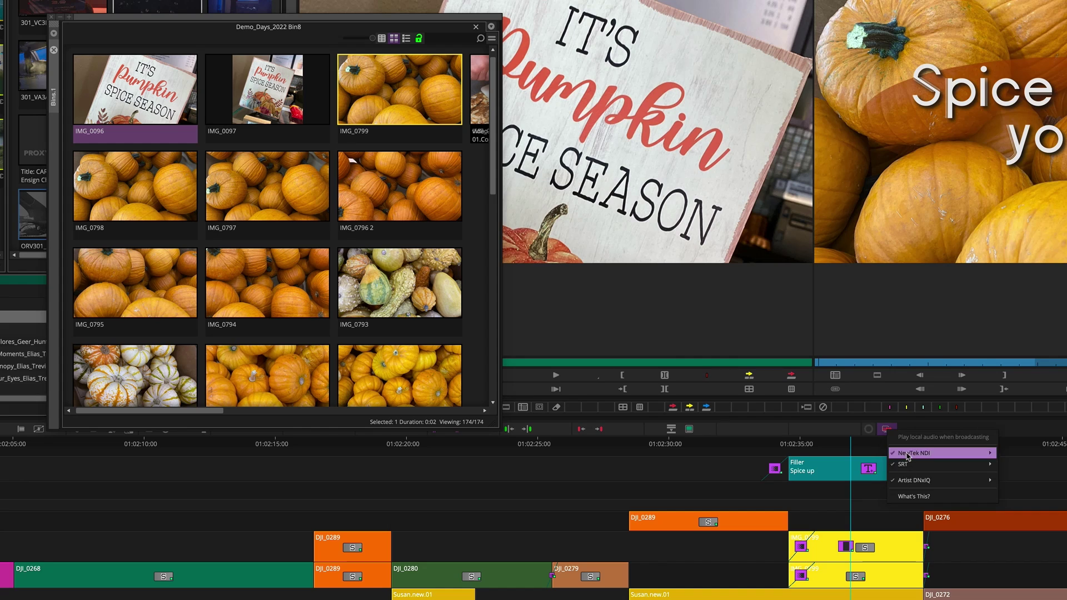
mouse_move(911, 488)
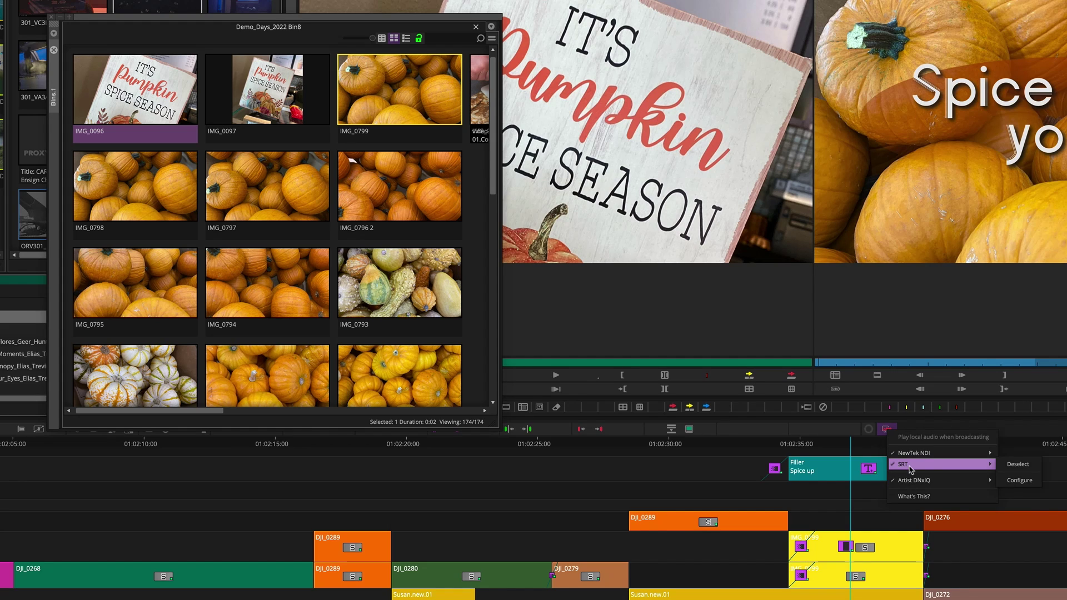
click(1027, 482)
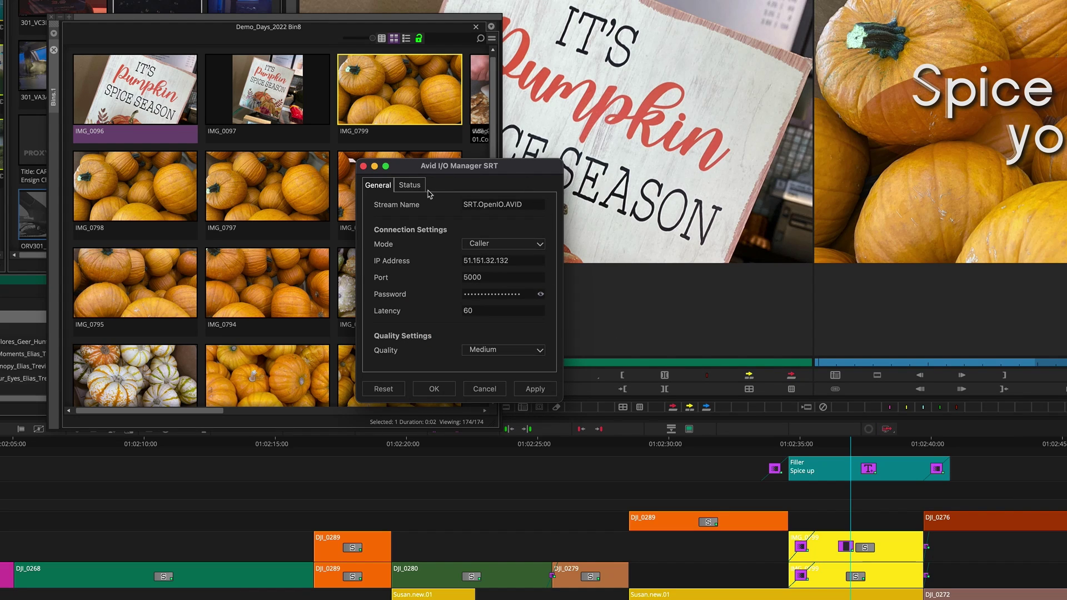
click(483, 390)
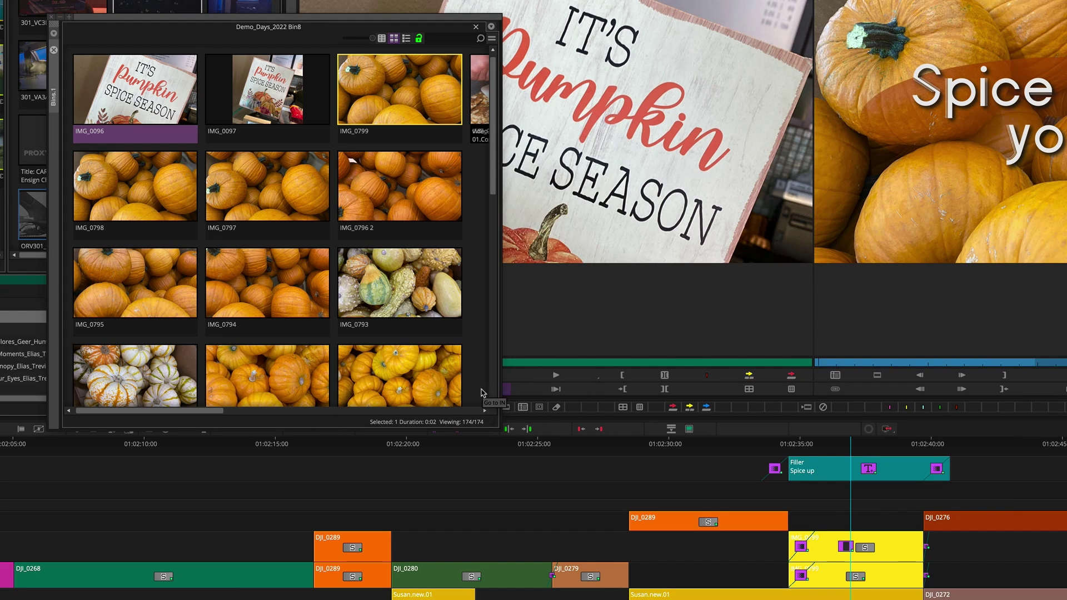
Step: Review the NewTek NDI output configuration, including its audio channel and reference level settings, and close it without applying changes
right_click(887, 429)
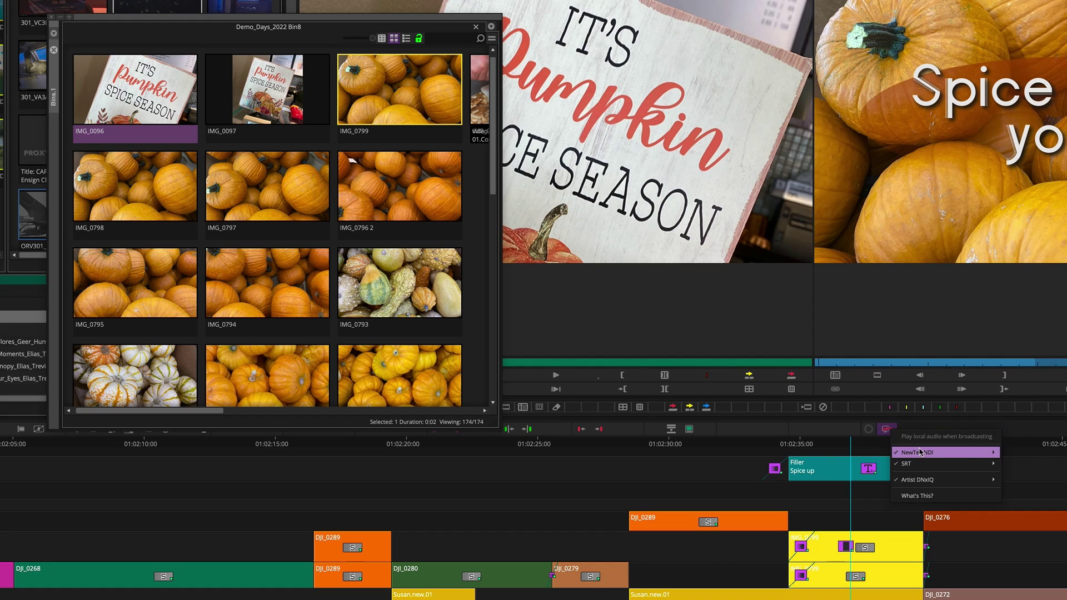
click(1020, 469)
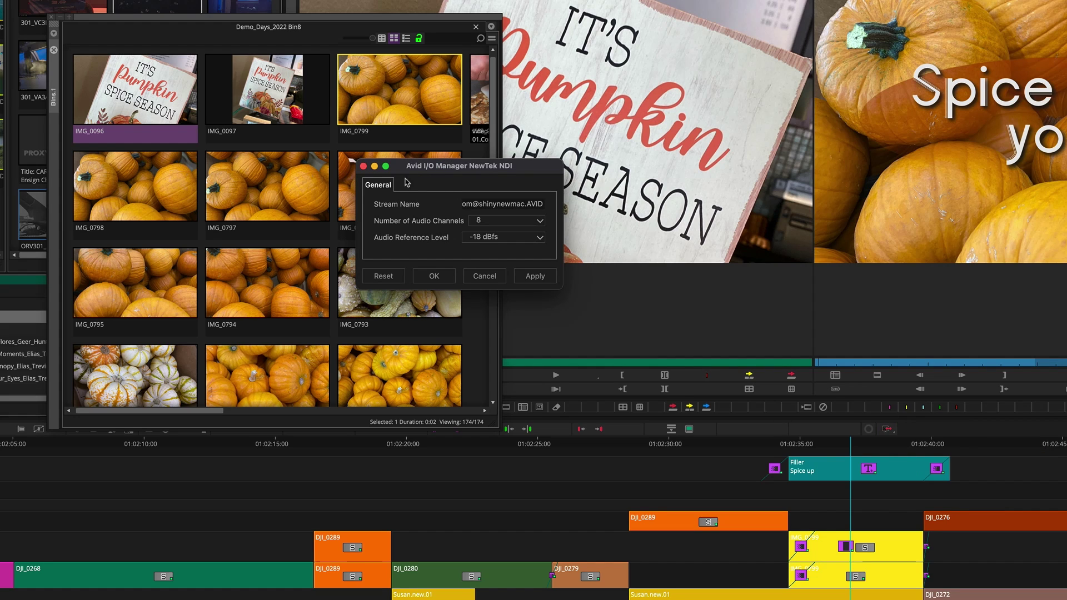
click(487, 280)
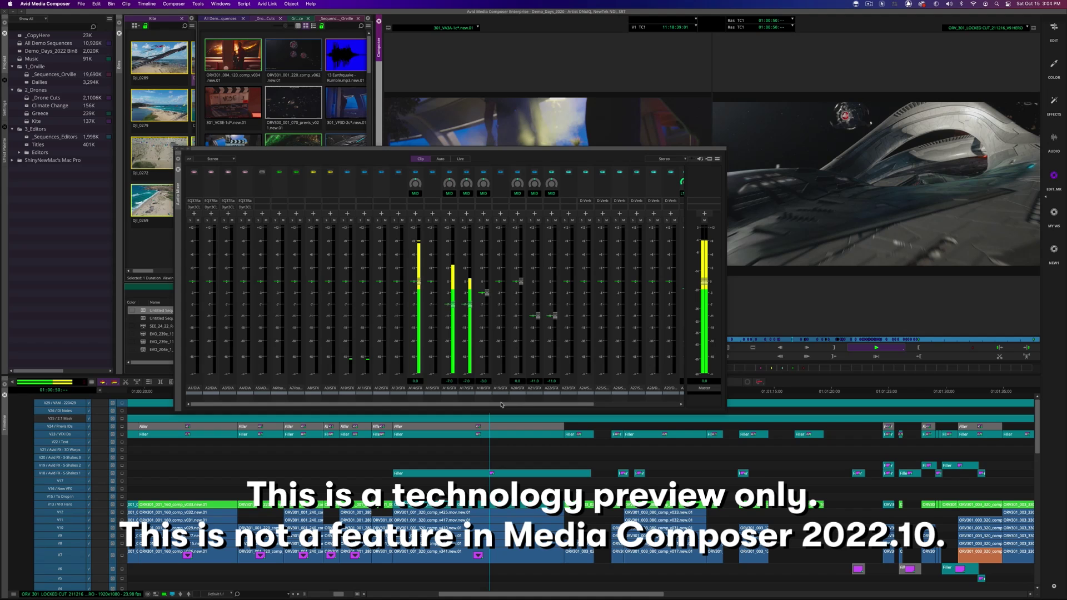
Step: Close the Audio Mixer with playback stopped and open the Export to Pro Tools settings for the loaded Orville sequence
key(space)
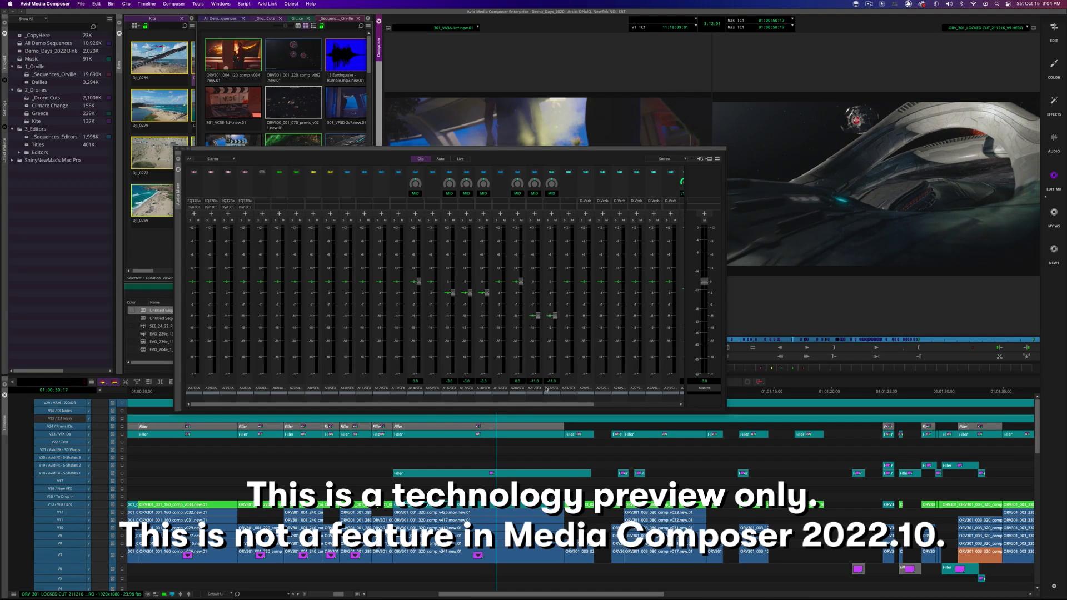
click(178, 169)
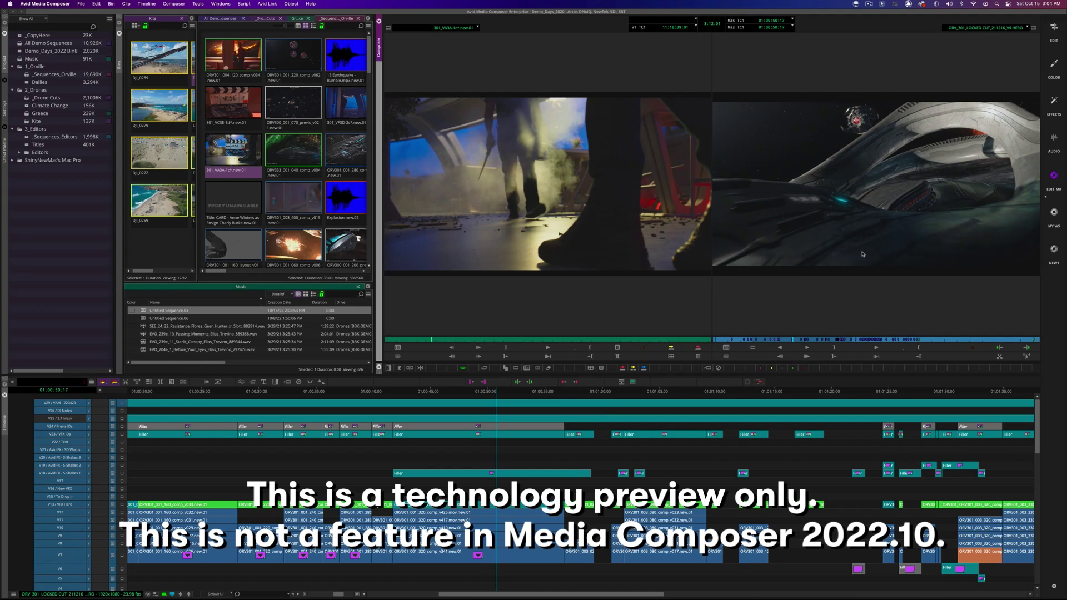
right_click(794, 190)
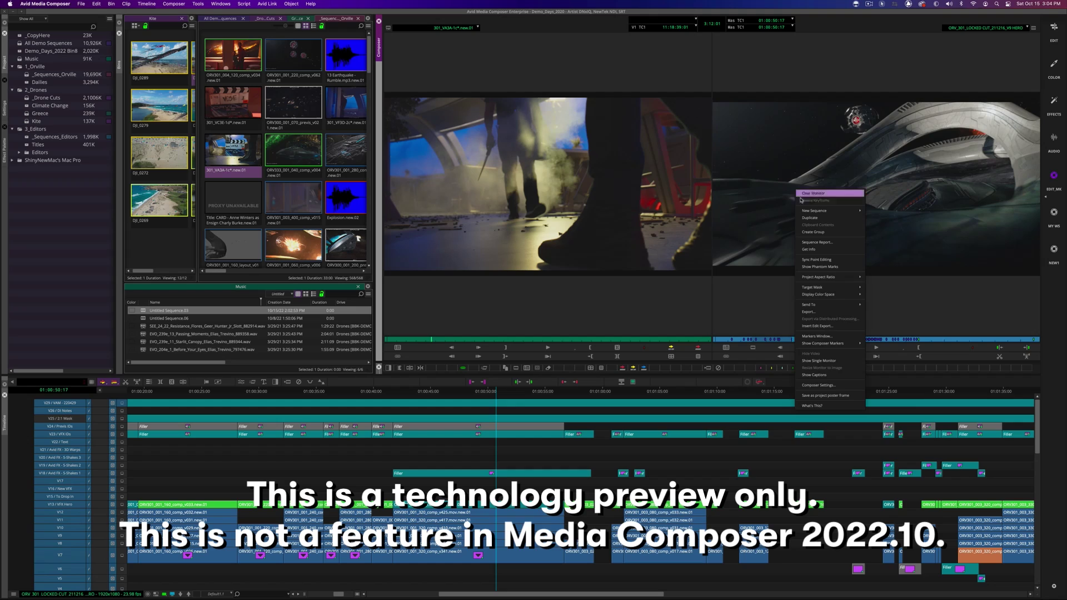
click(818, 313)
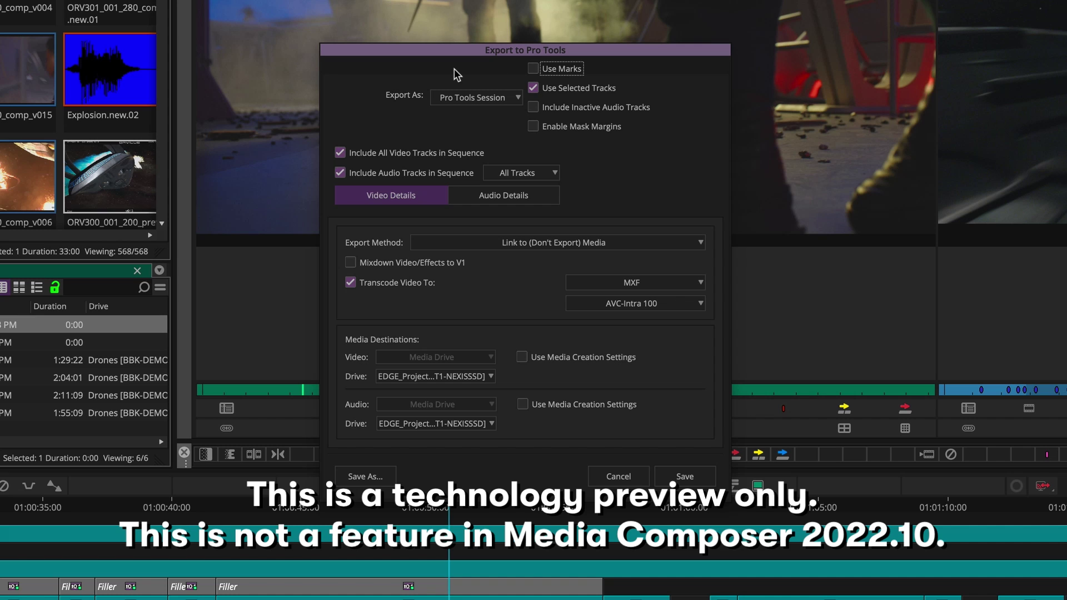
Step: Set the Pro Tools export method to Video Mixdown with the video transcoded to MOV
click(653, 284)
click(652, 284)
click(522, 244)
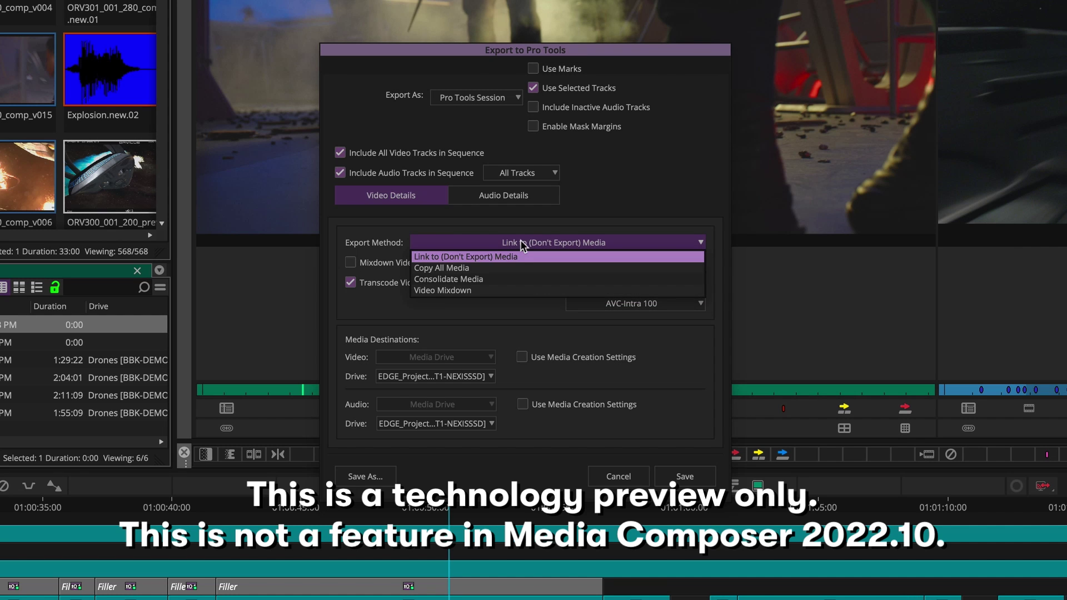
click(516, 290)
click(615, 265)
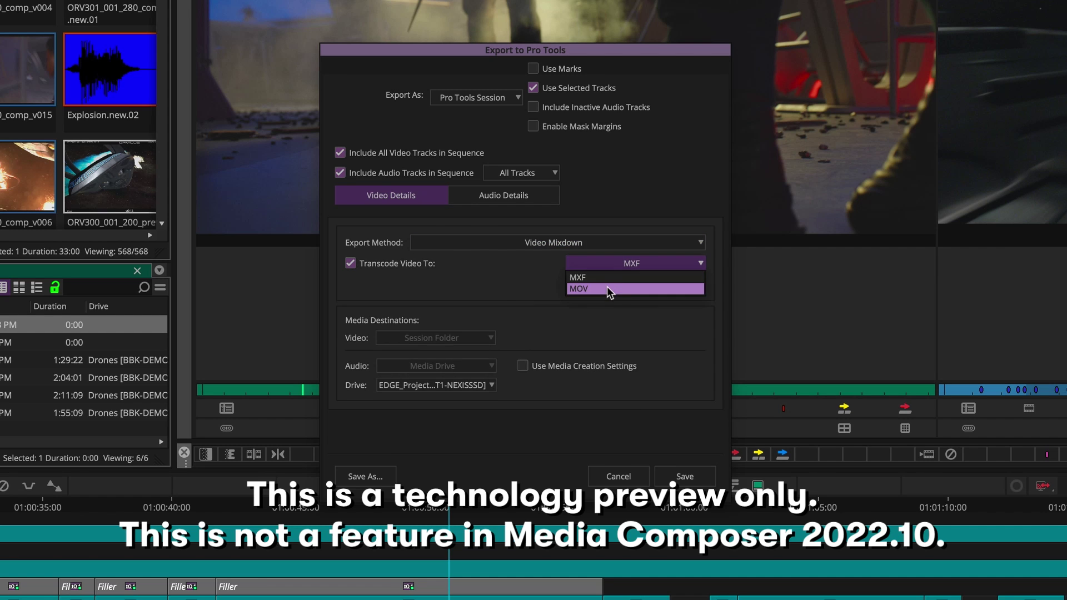
click(606, 287)
Step: Examine the codec family and compression choices for the MOV mixdown and switch to the export's audio details
click(627, 286)
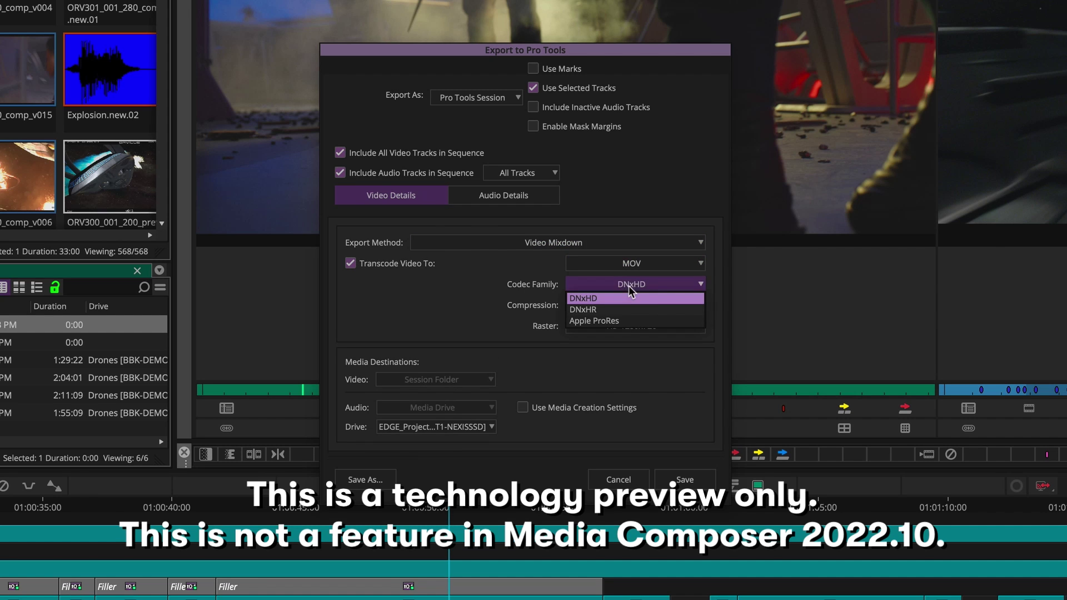
click(636, 314)
click(675, 309)
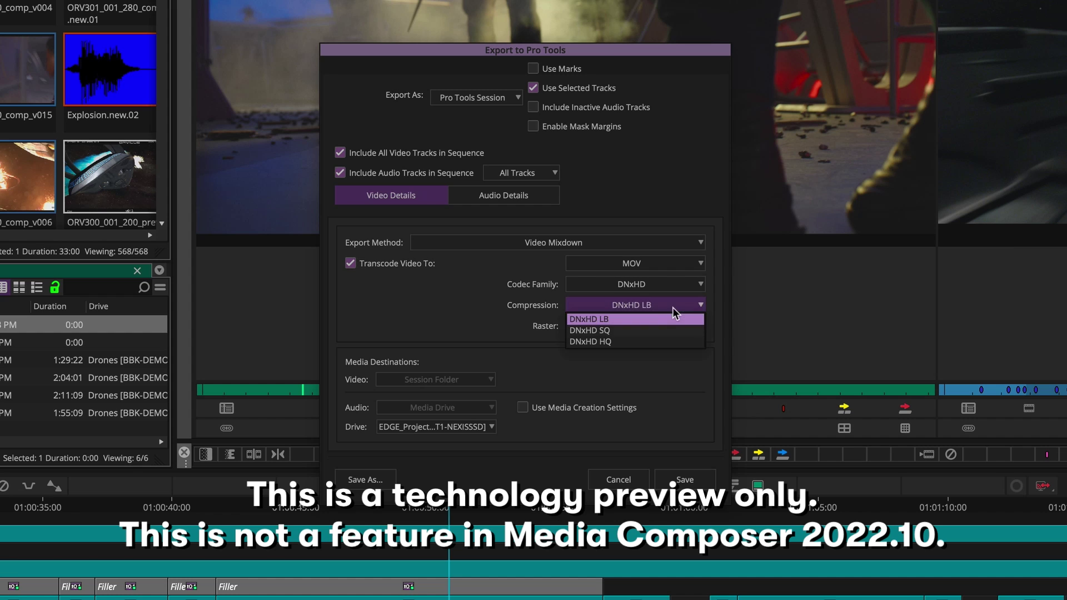
click(474, 311)
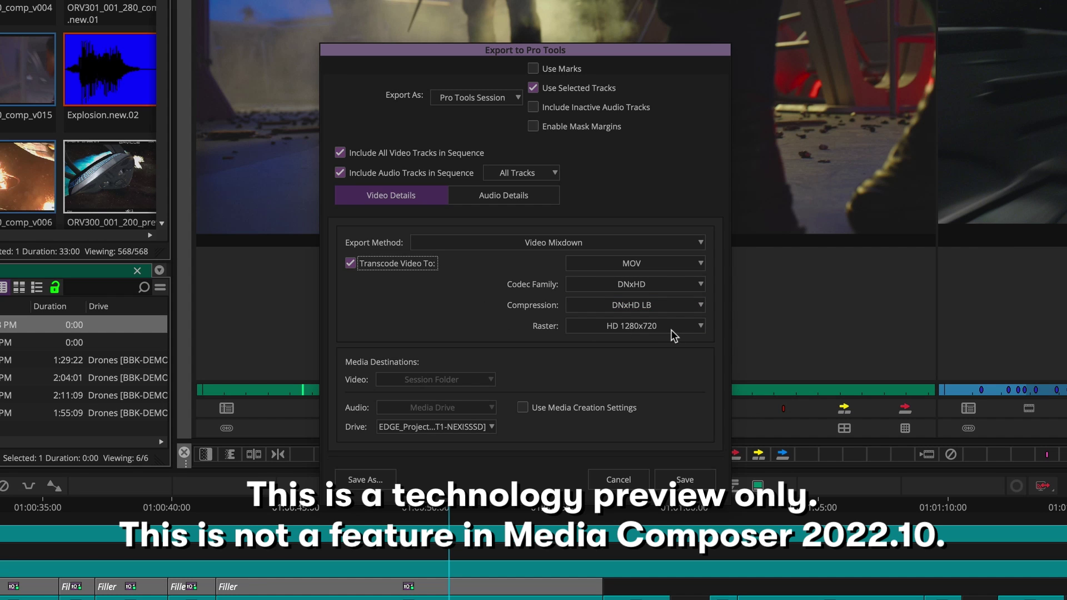
click(500, 198)
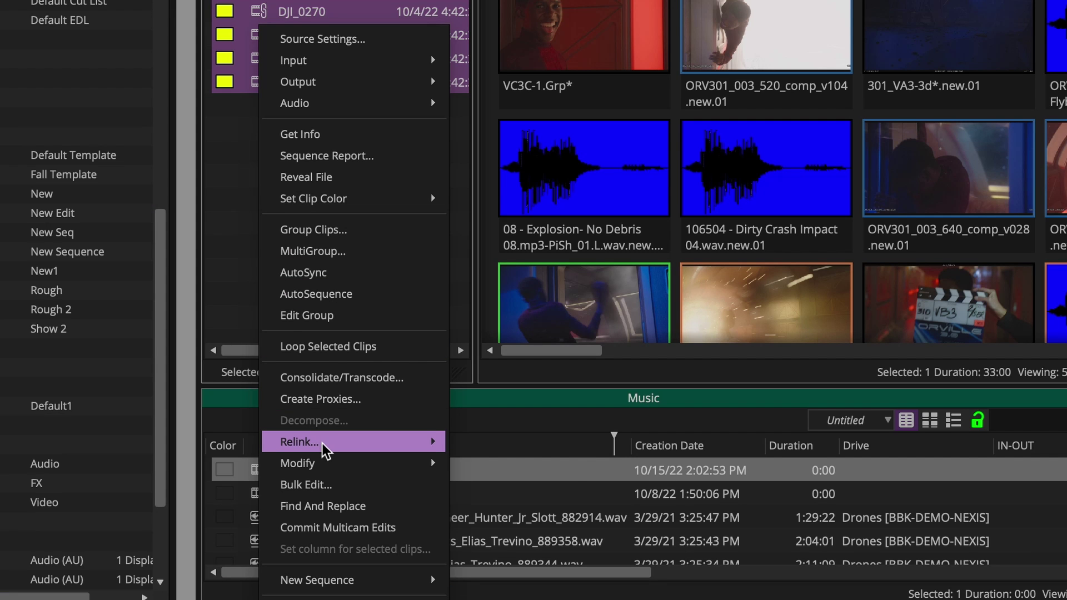
Step: Link all clips of the Kite folder from the Source Browser into the Let's Begin Clips bin
mouse_move(326, 444)
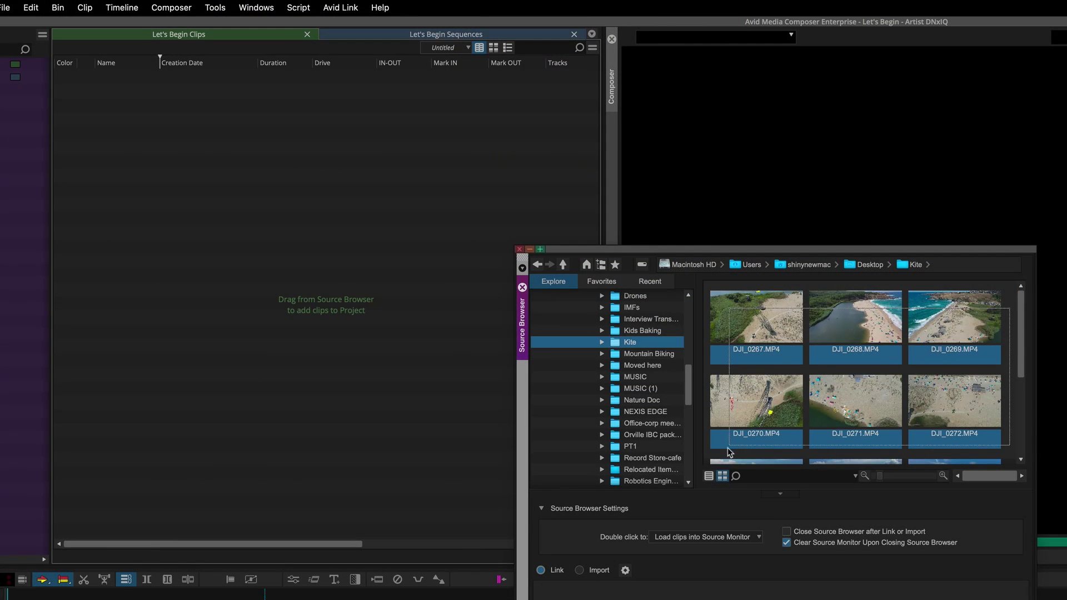
drag(730, 453, 726, 453)
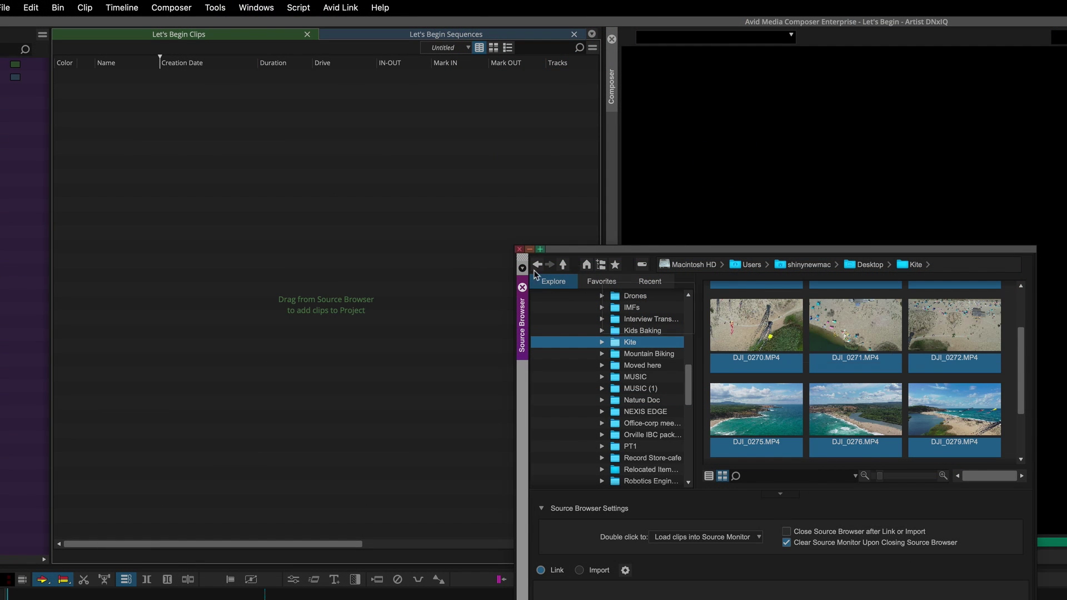
drag(893, 324, 368, 238)
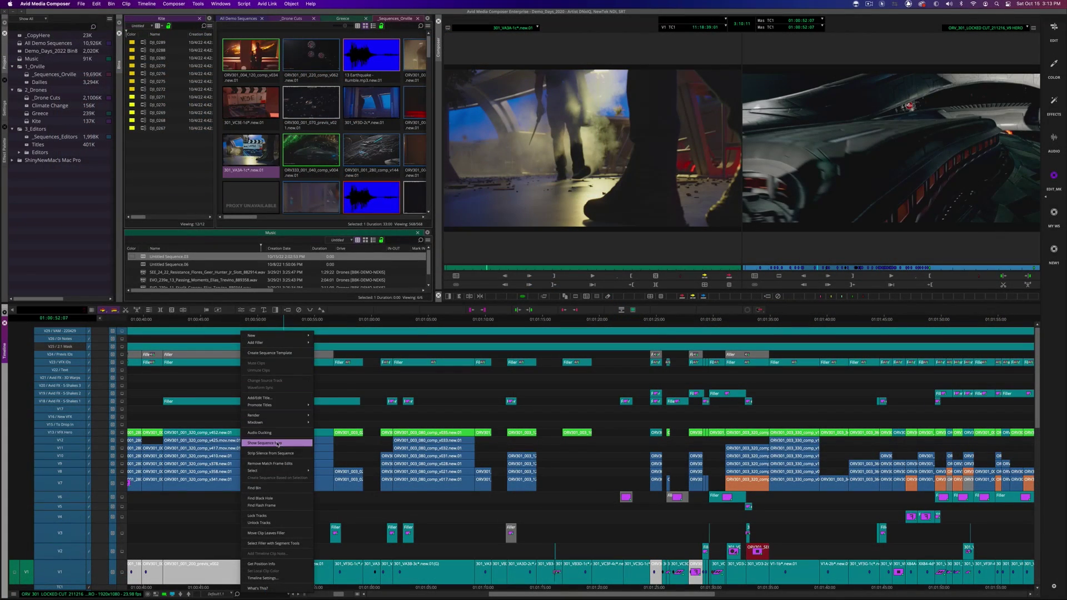
Step: Show the sequence information for the Orville sequence in the timeline
click(267, 443)
drag(250, 227, 272, 267)
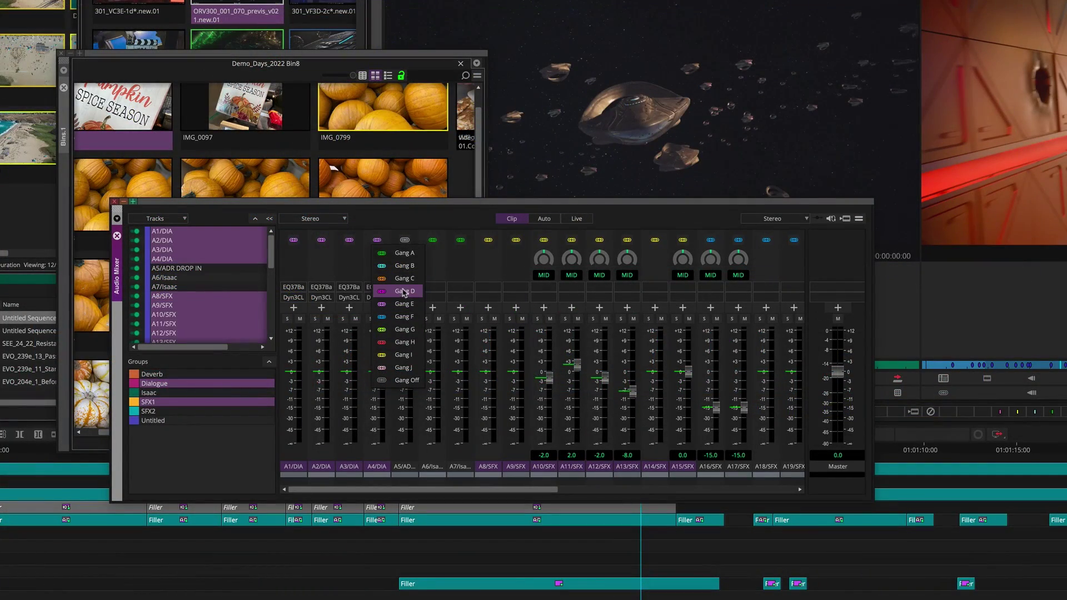
Step: Select the A10/SFX fader in the Audio Mixer
click(556, 385)
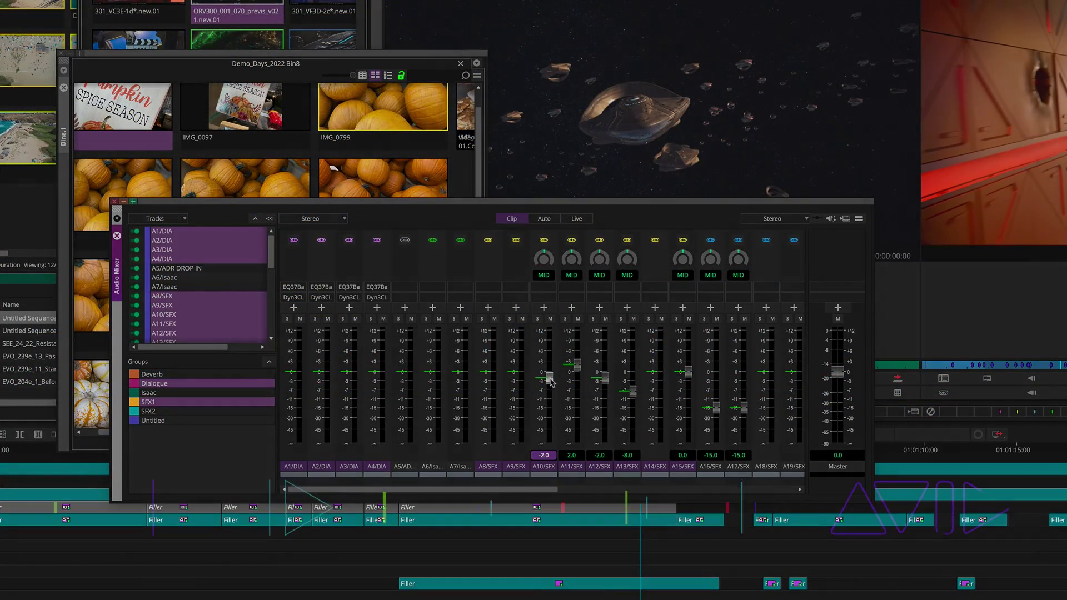